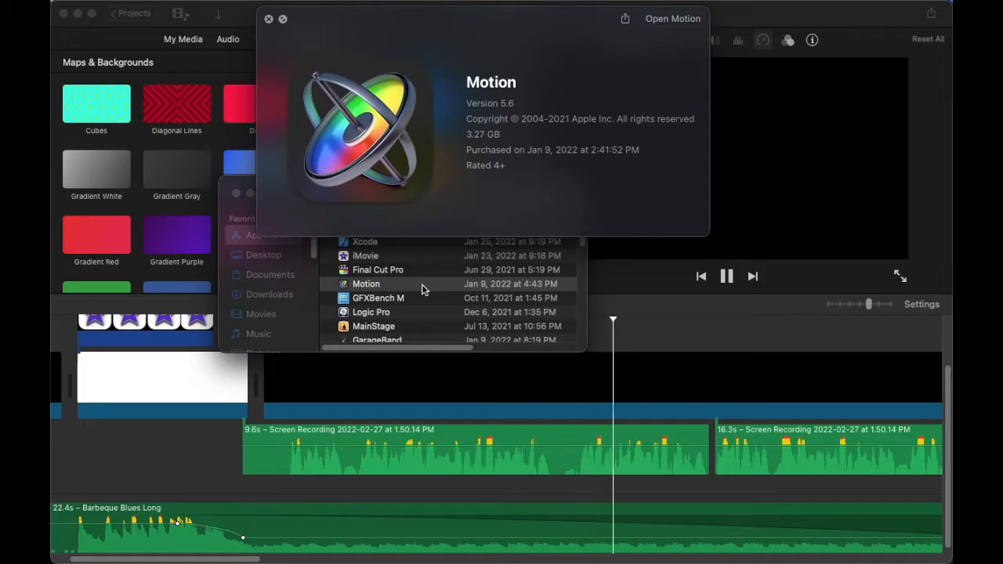
- Close the Motion preview and preview the iMovie application in the Applications folder
key(space)
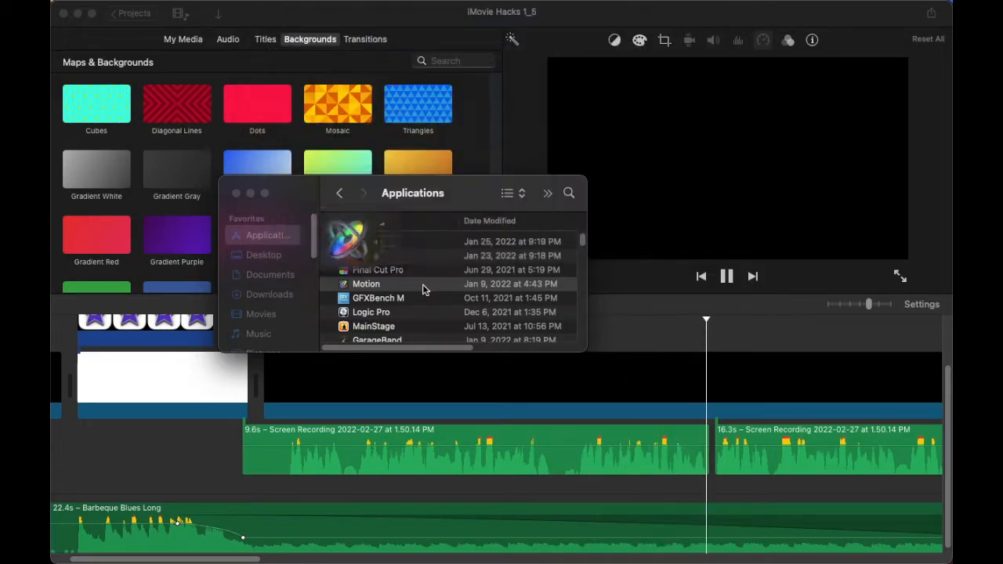
click(414, 263)
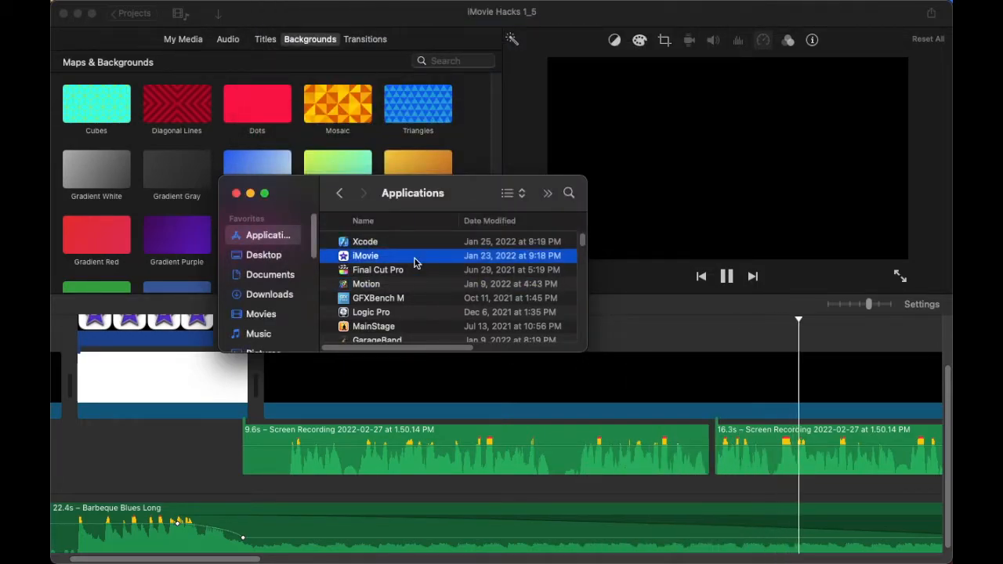
key(space)
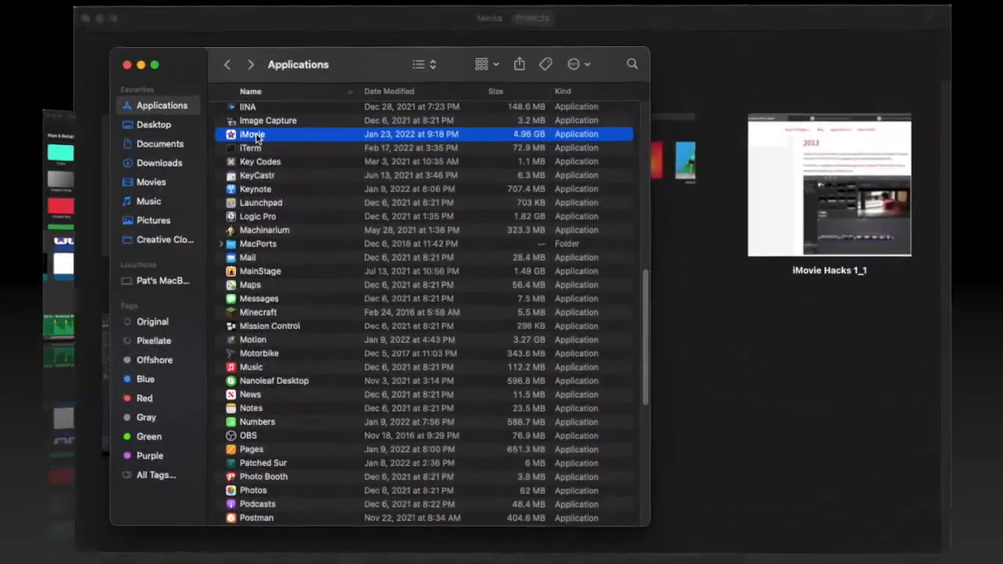
- Show the iMovie package contents and expand the folders PlugIns, MediaProviders, MotionEffect.fxp and its Contents
right_click(238, 134)
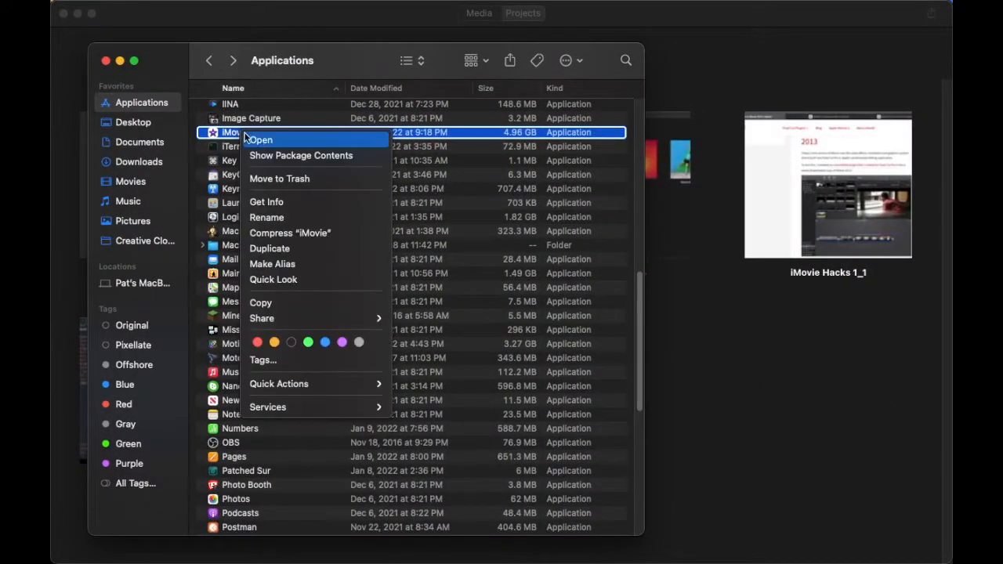
click(368, 155)
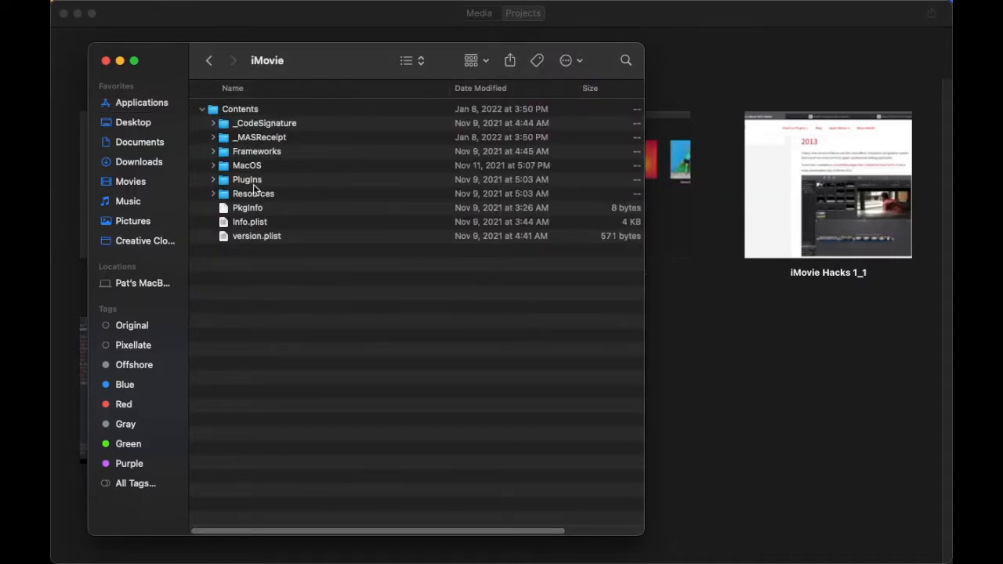
click(212, 181)
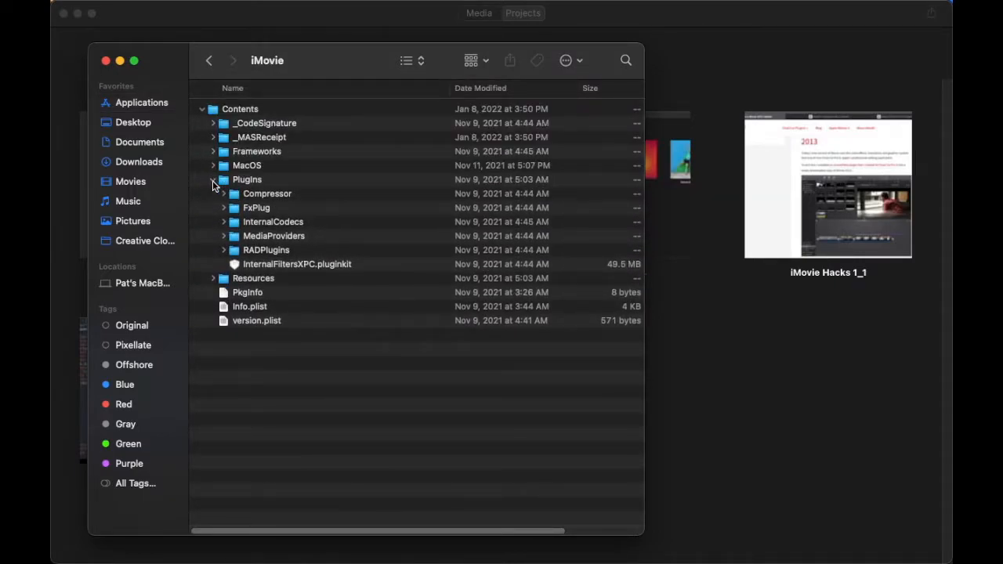
click(224, 237)
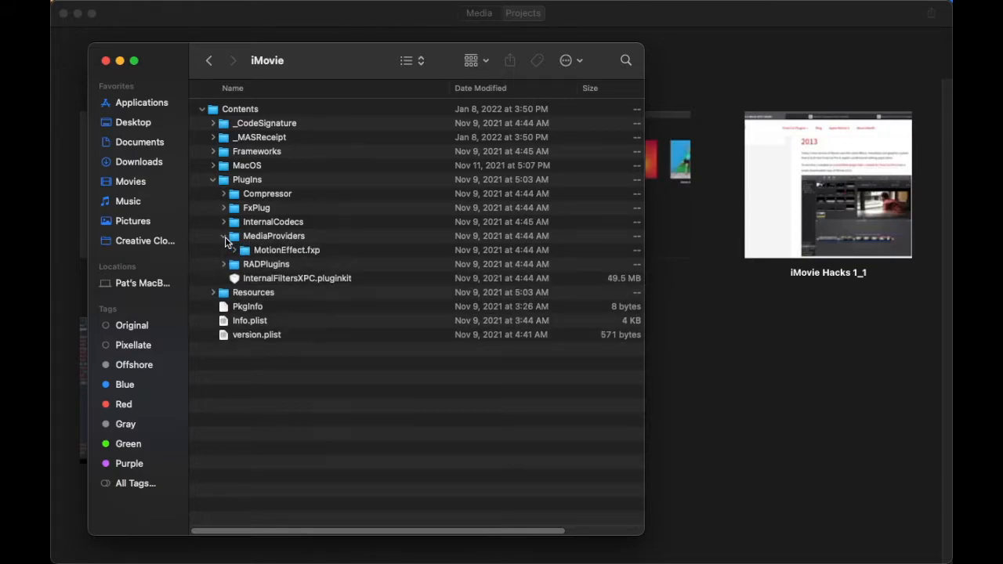
click(233, 250)
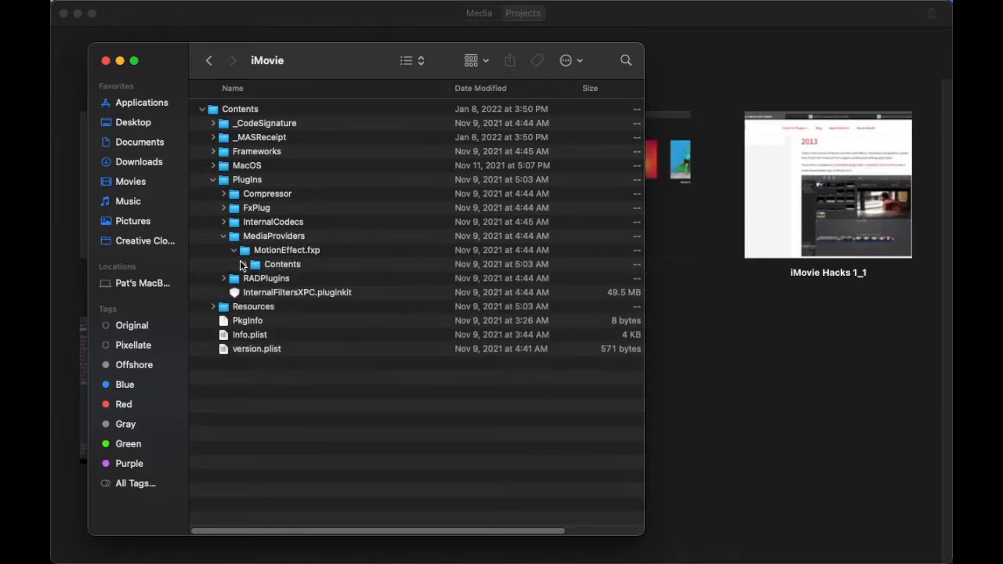
click(244, 265)
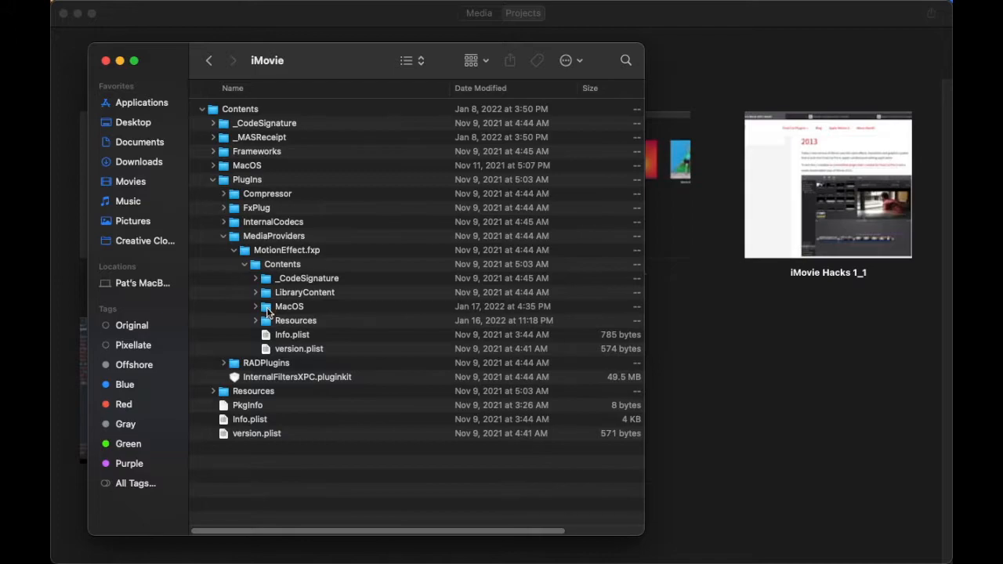
- Open the Templates folder inside the Resources folder of MotionEffect.fxp
click(258, 326)
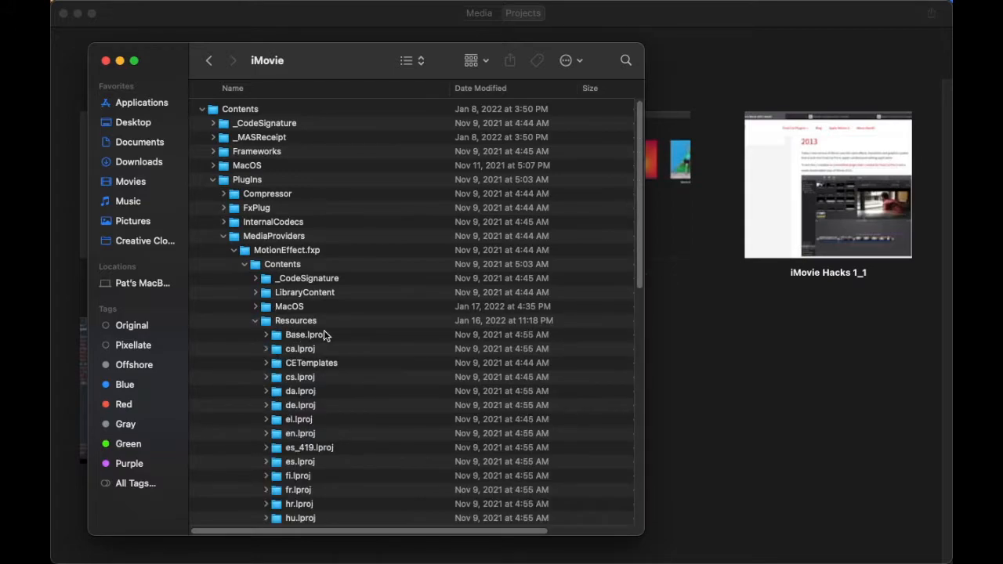
scroll(337, 325, down, 10)
scroll(346, 321, down, 5)
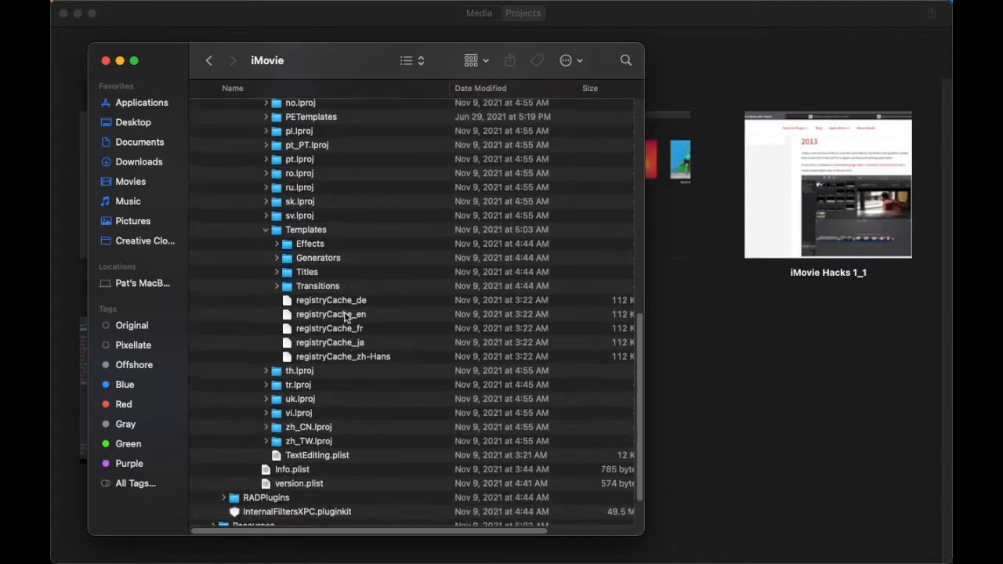
click(315, 175)
double_click(315, 178)
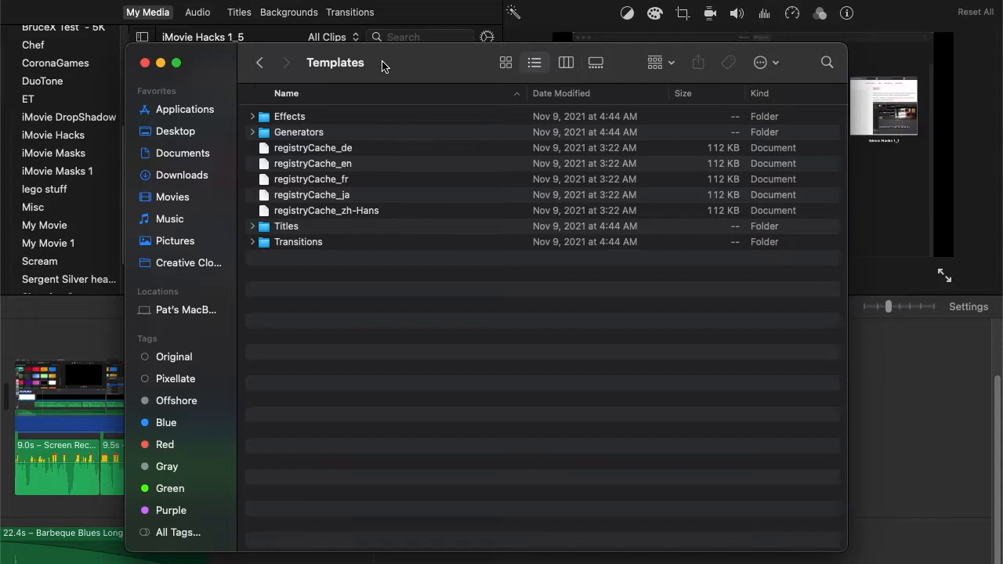
- Look up Comic Ink.moef in the Comic Ink folder under Effects > Comic Looks, and collapse Effects again
click(253, 116)
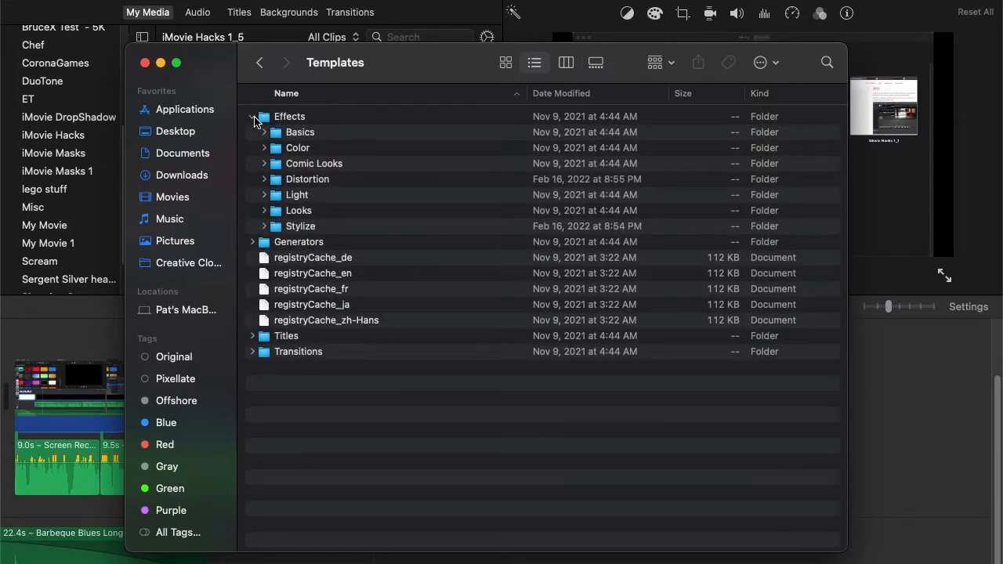
click(264, 164)
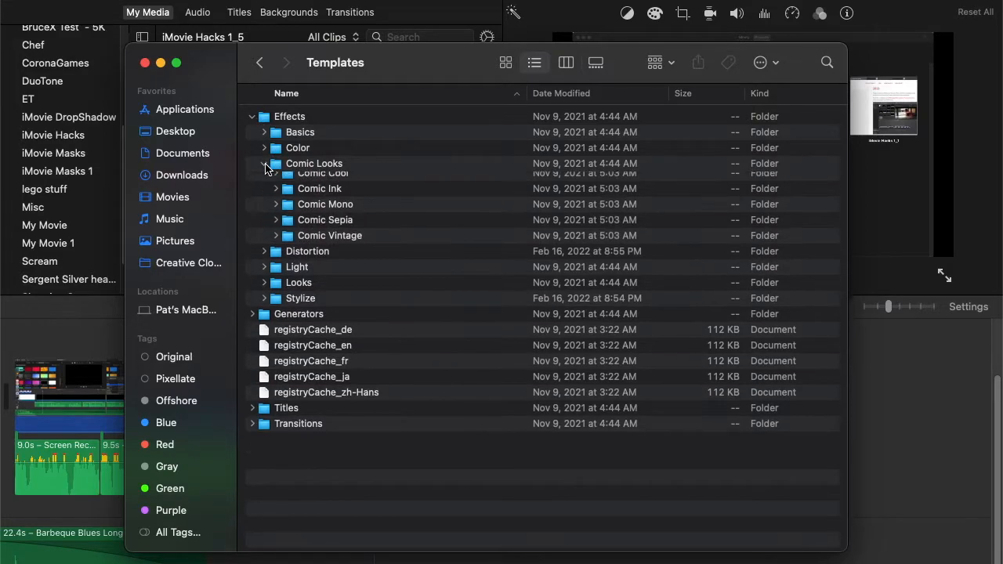
click(276, 211)
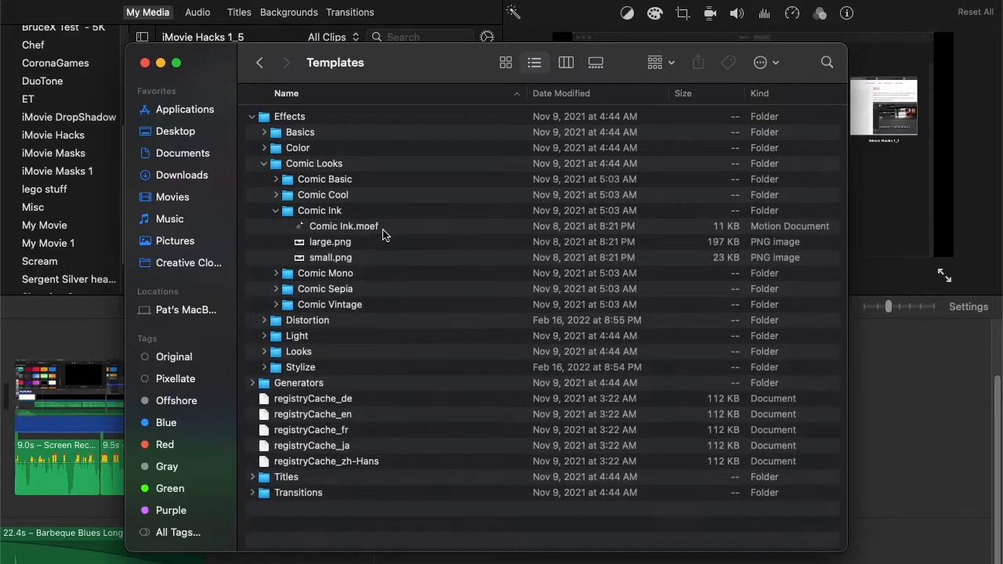
click(406, 231)
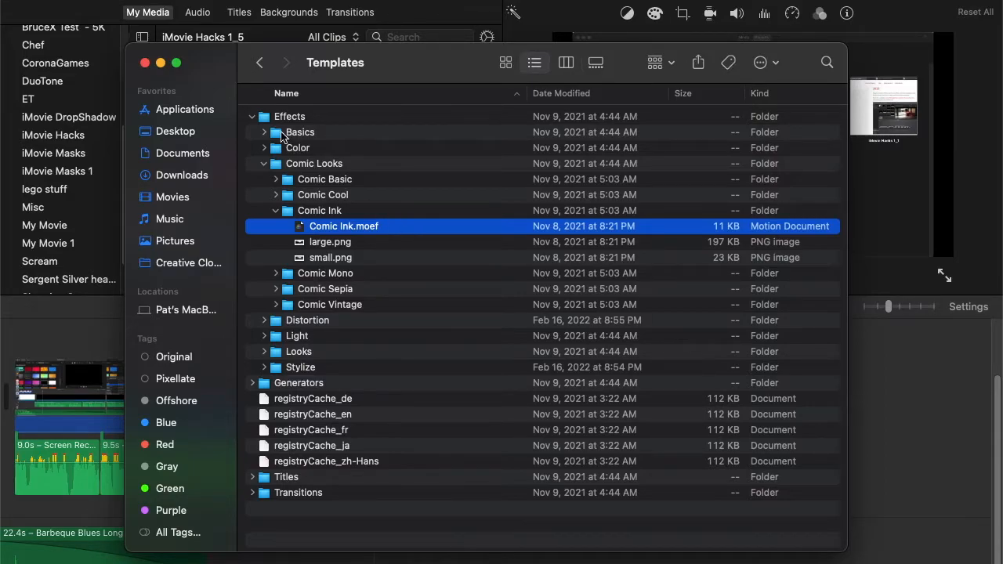
click(251, 117)
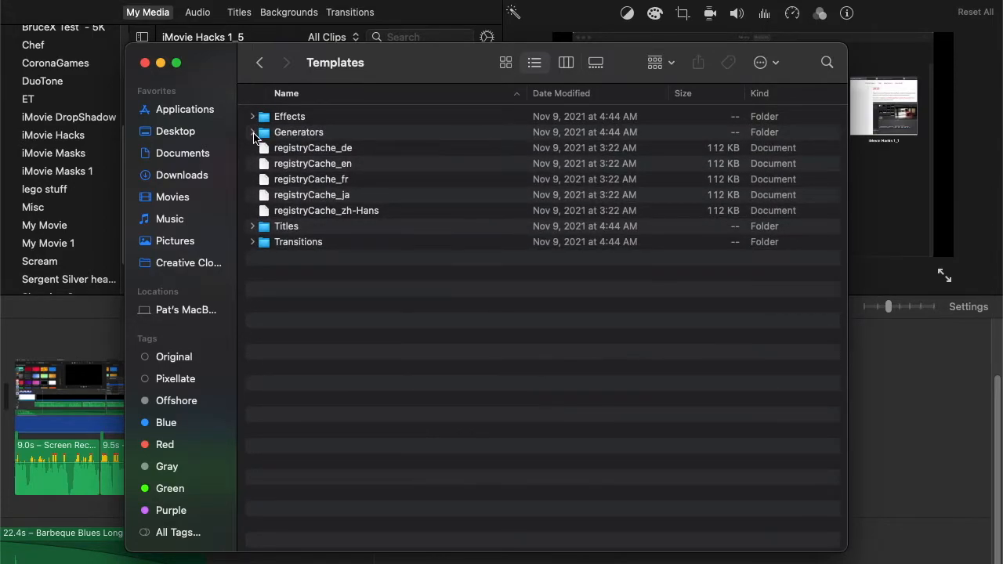
- Look up Blobs.motn in the Blobs folder under Generators > Backgrounds, and collapse Generators again
click(252, 133)
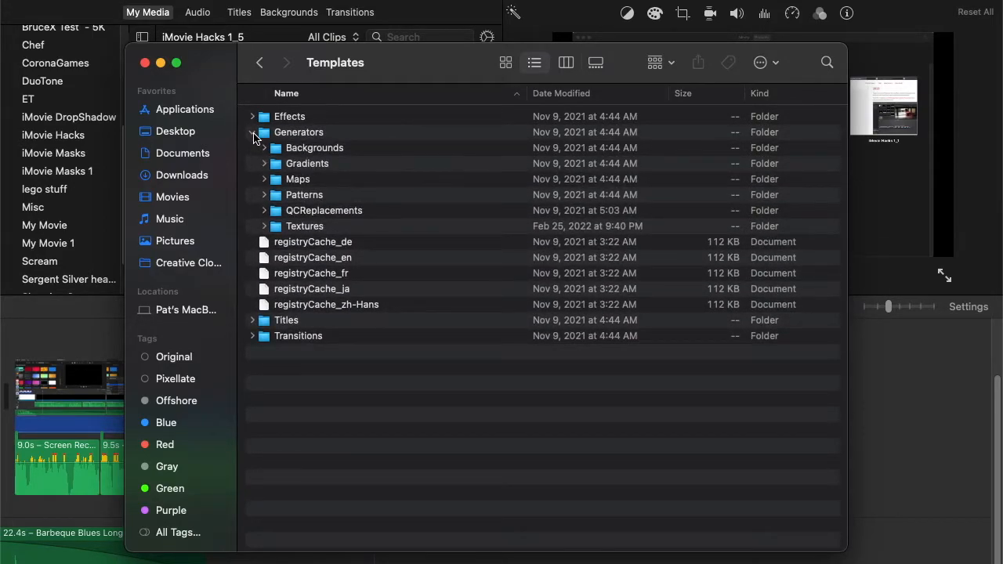
click(264, 148)
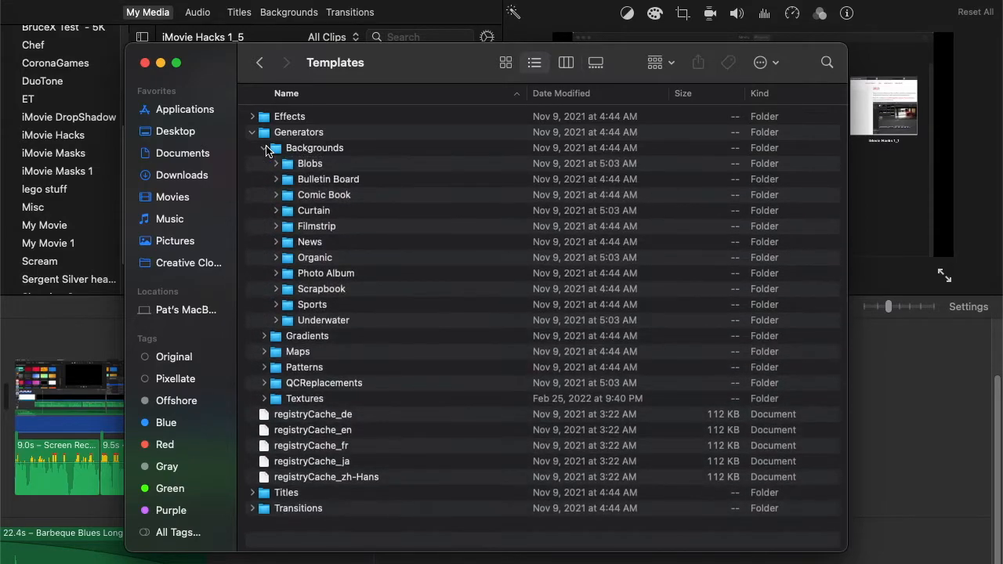
click(276, 164)
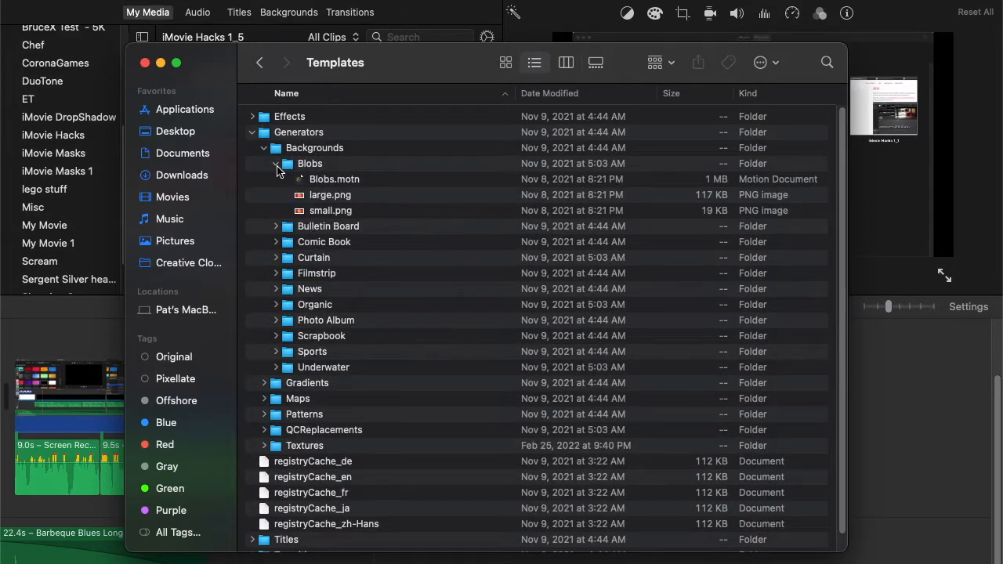
click(384, 181)
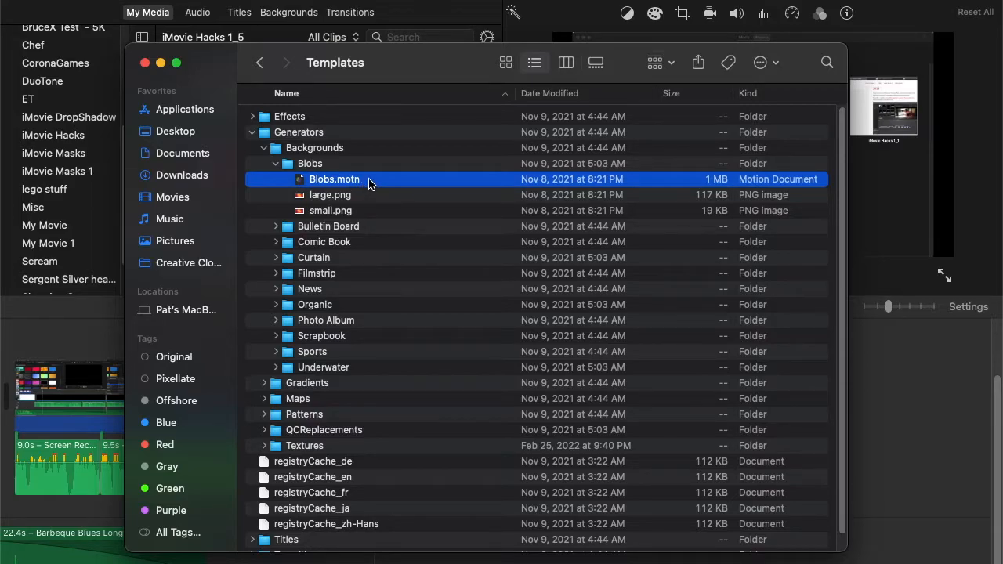
click(264, 148)
click(252, 133)
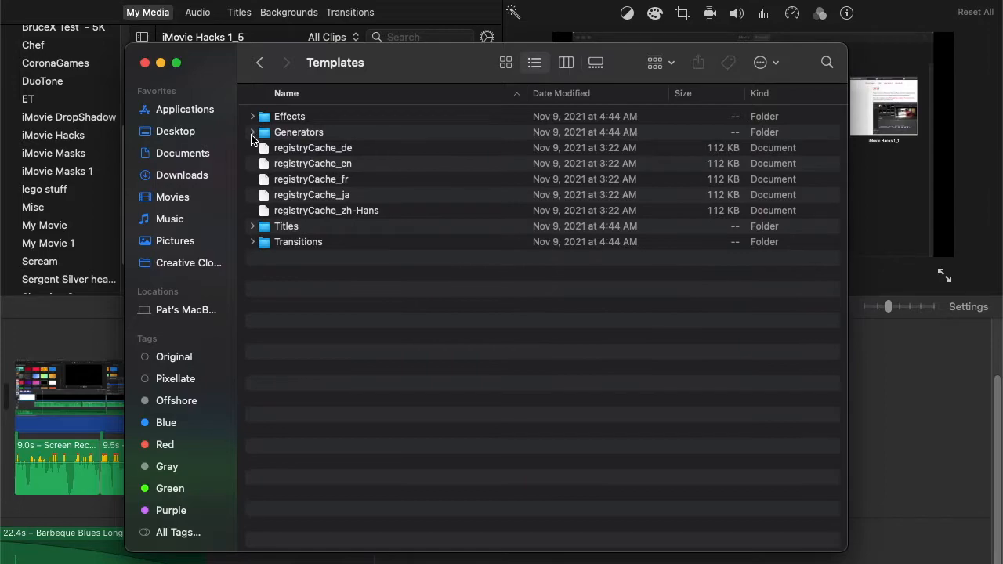
- Look up Scrolling.moti under Titles > Credits > Scrolling, and expand the Stylized folder under Transitions
click(253, 227)
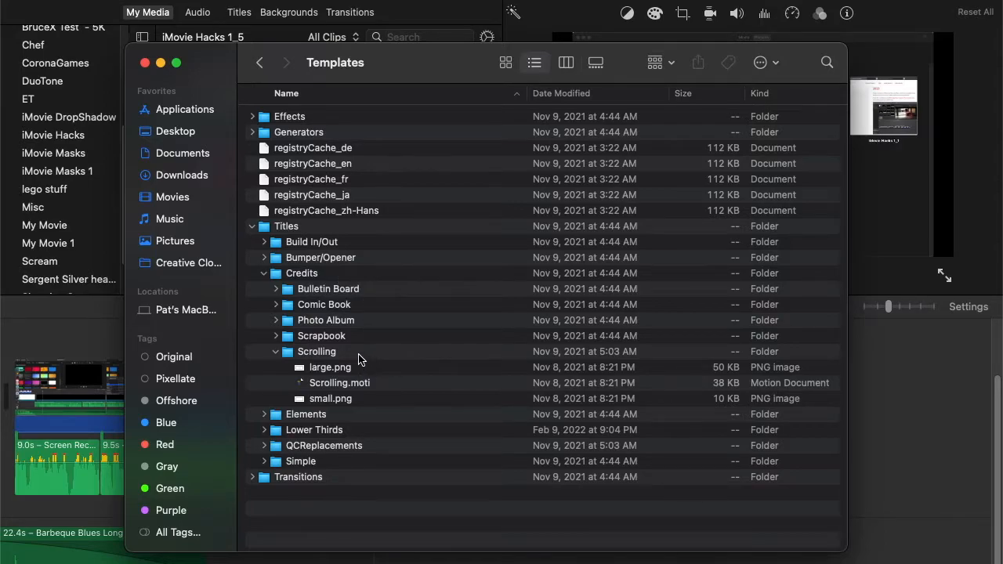
click(384, 382)
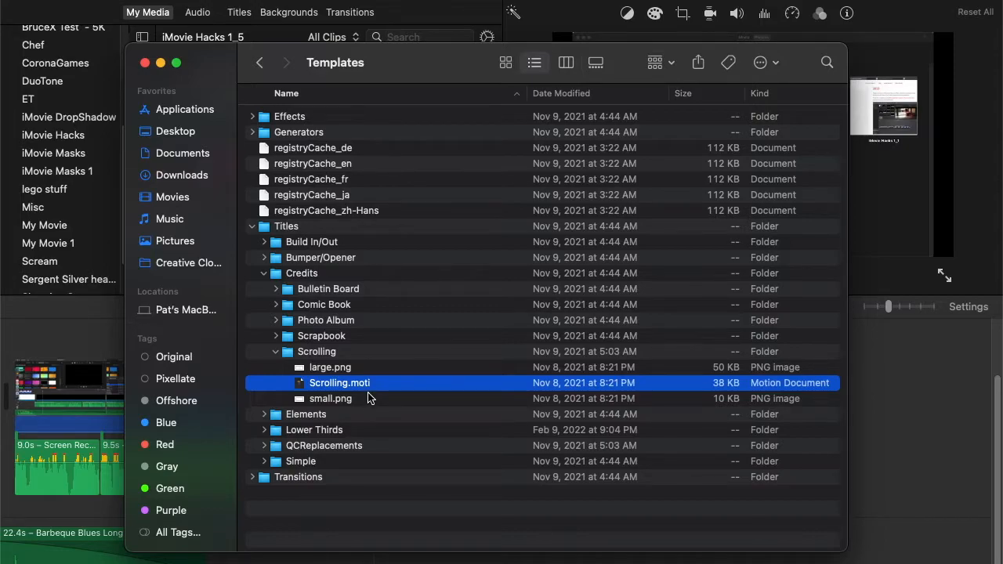
click(252, 227)
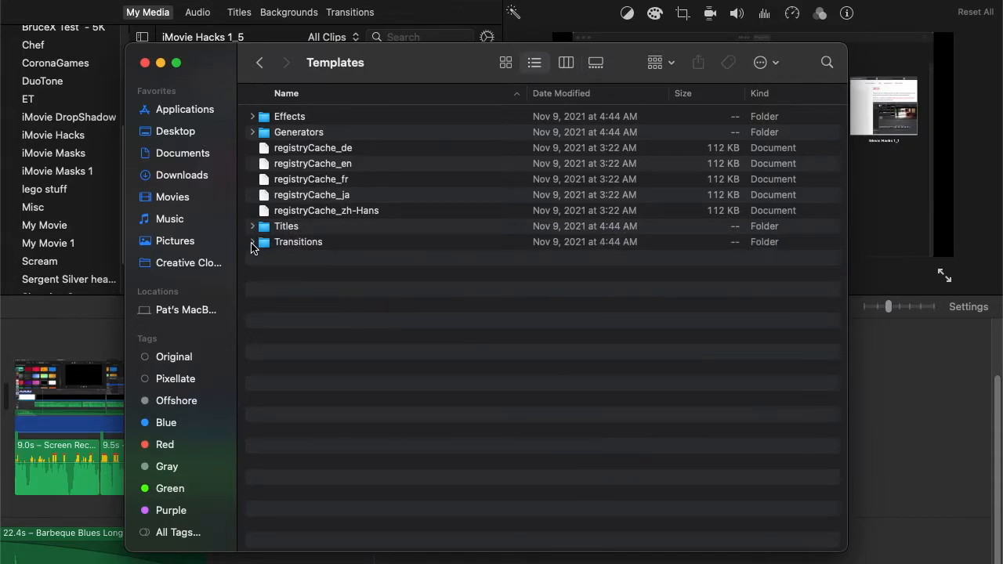
click(251, 243)
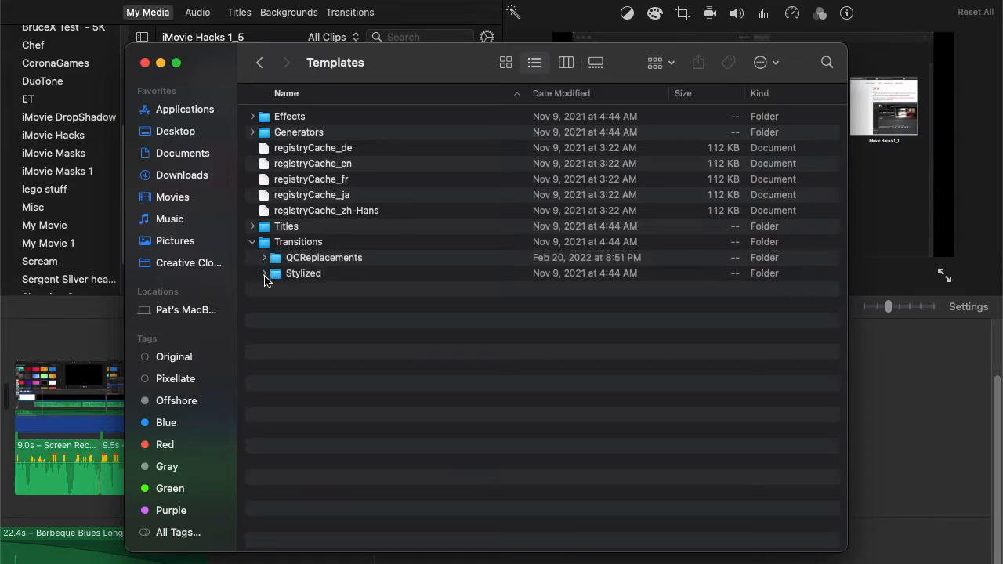
click(264, 274)
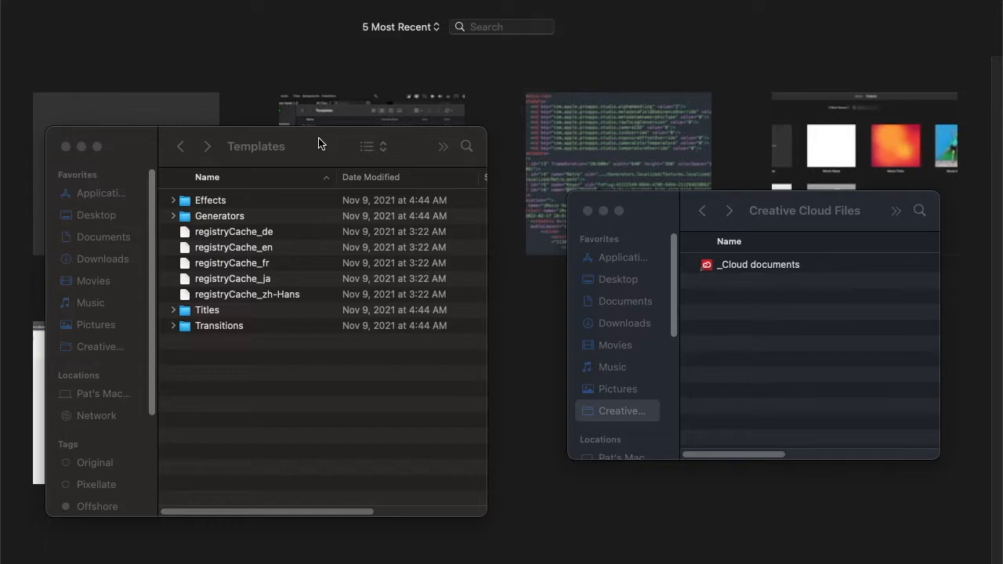
- Expand Effects > Light > Glow in the Templates folder and select Glow.moef
click(174, 201)
click(174, 202)
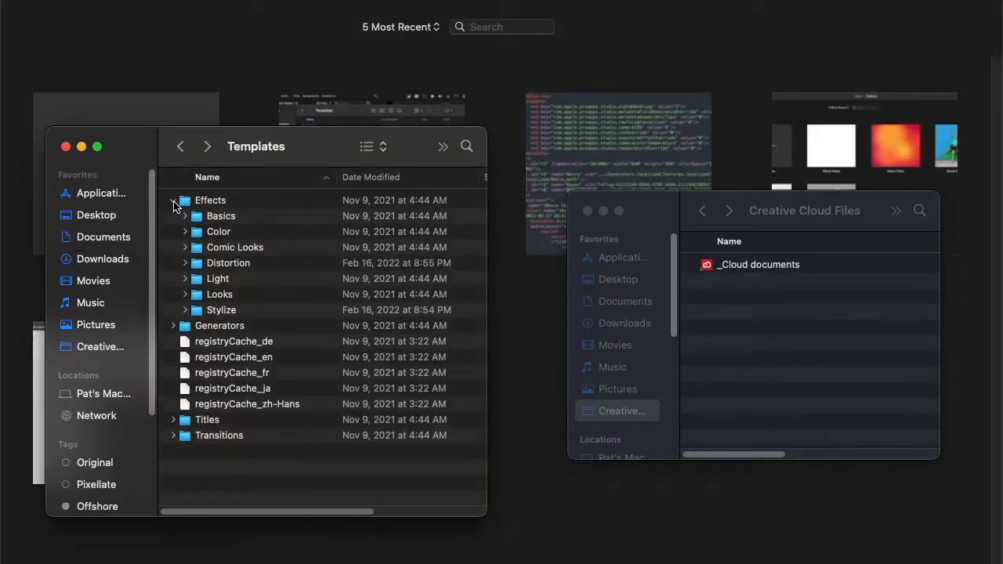
click(186, 280)
click(197, 294)
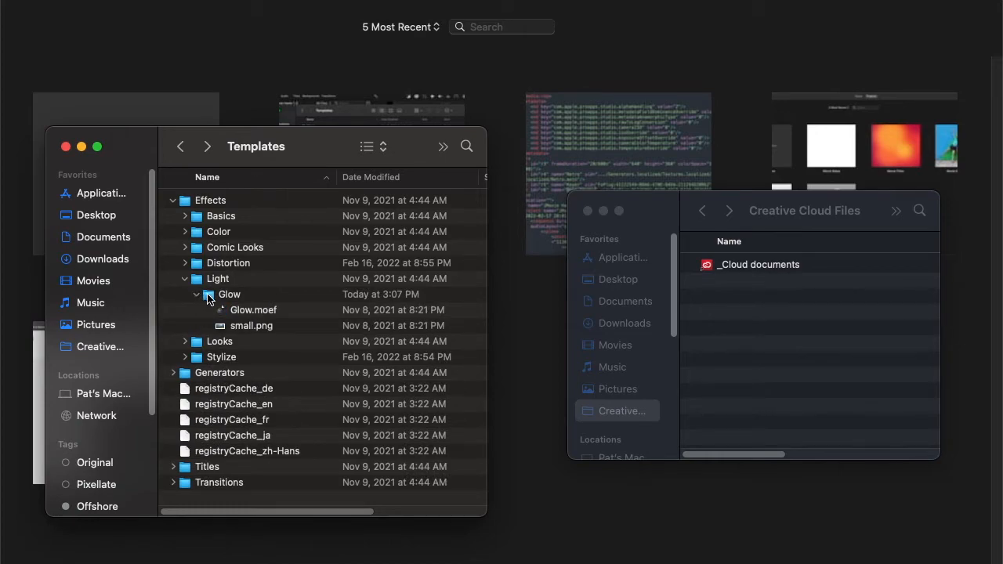
click(292, 316)
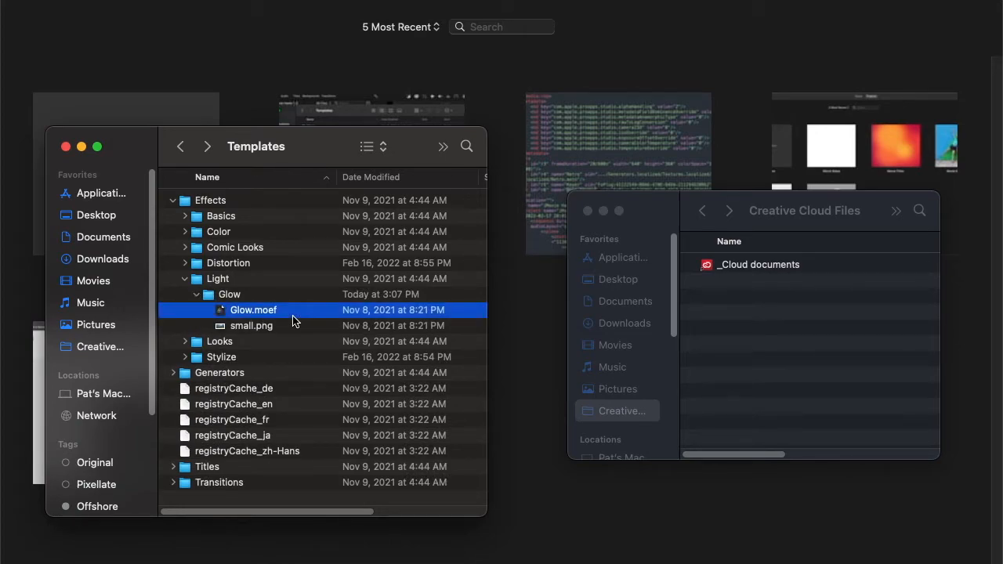
- Go to the Temp folder on the Desktop in the second Finder window and copy Glow.moef into it
click(757, 338)
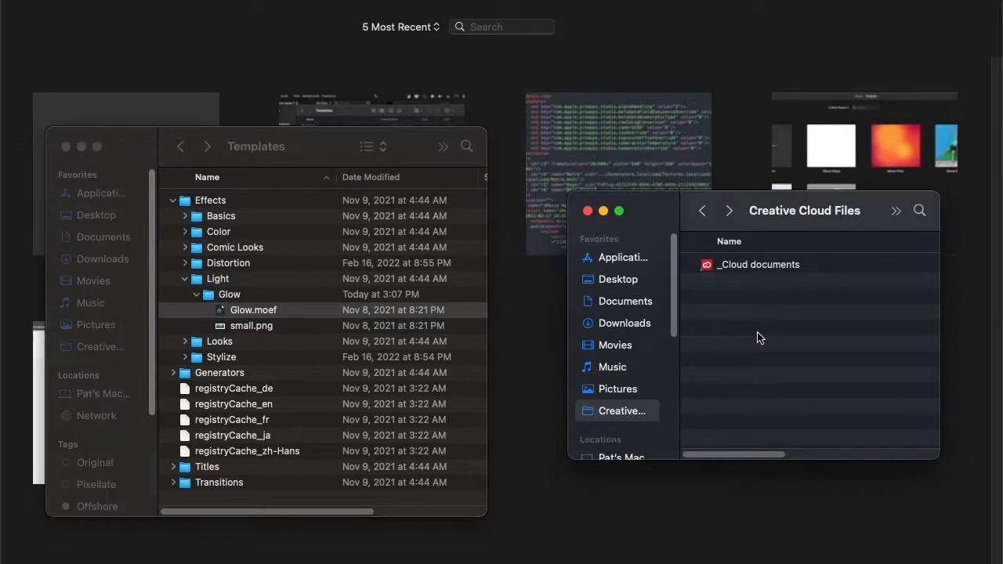
key(super+shift+g)
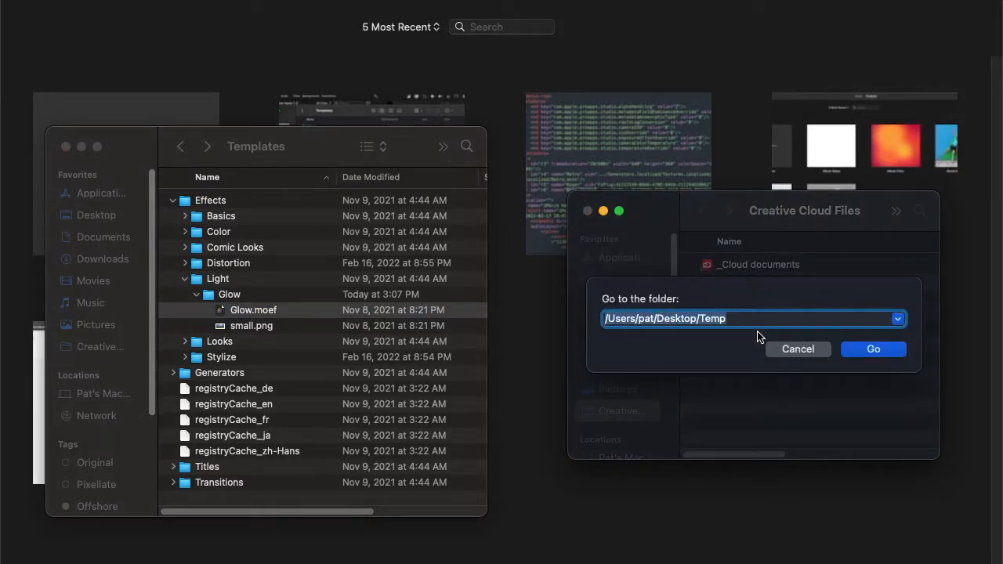
click(896, 350)
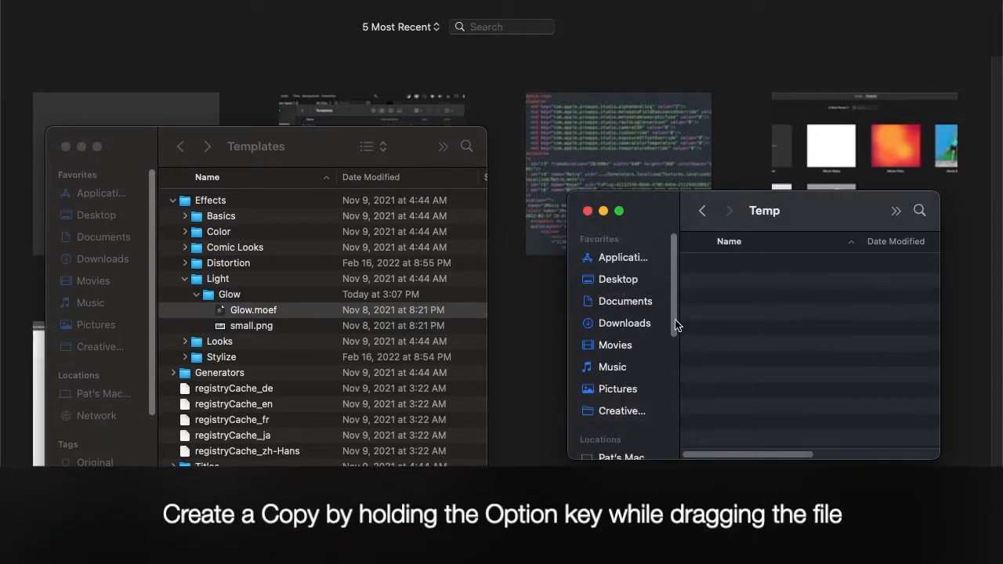
drag(266, 316, 780, 321)
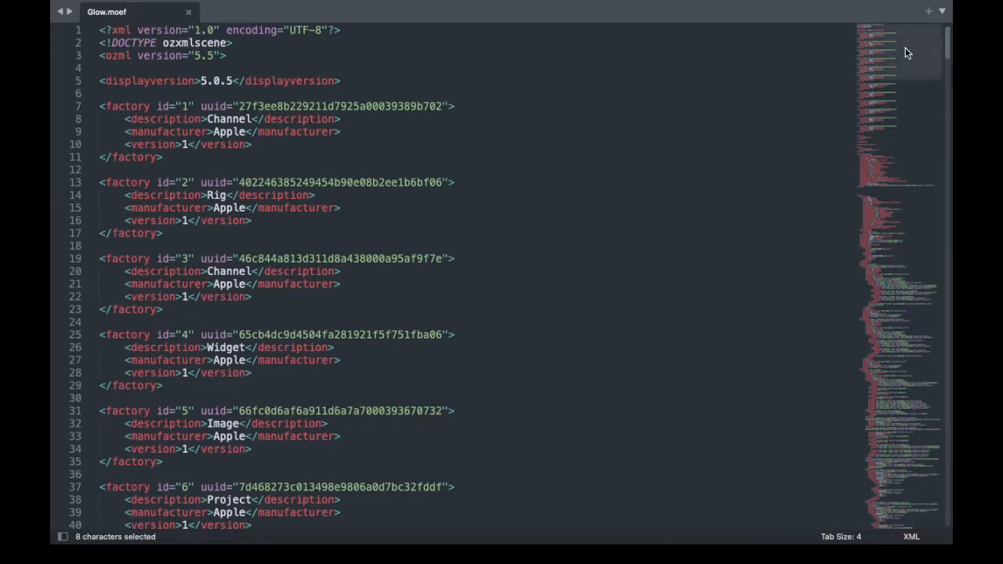
- Skim the XML code of Glow.moef in the text editor from the beginning to the end
scroll(905, 49, down, 2)
drag(905, 52, 913, 504)
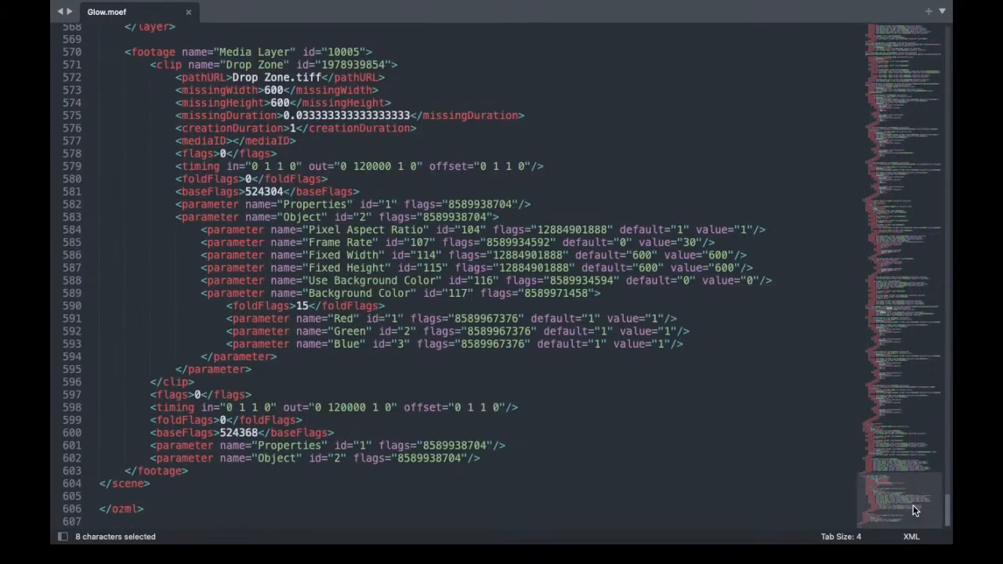
- Search Glow.moef for Contrast and rename the Contrast filter's name attribute on line 456 to Pixellate
drag(913, 510, 889, 41)
key(super+f)
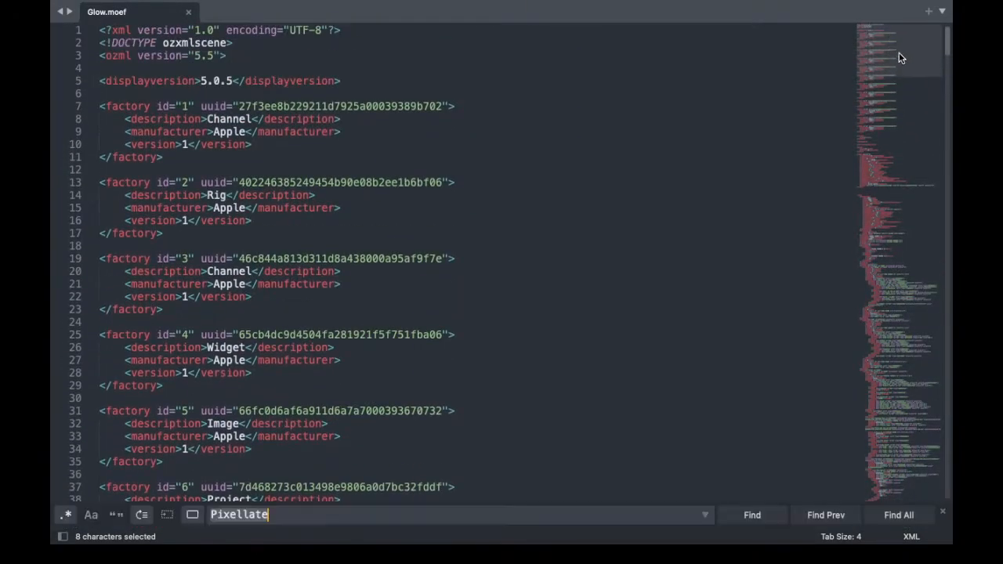
text(Contrast)
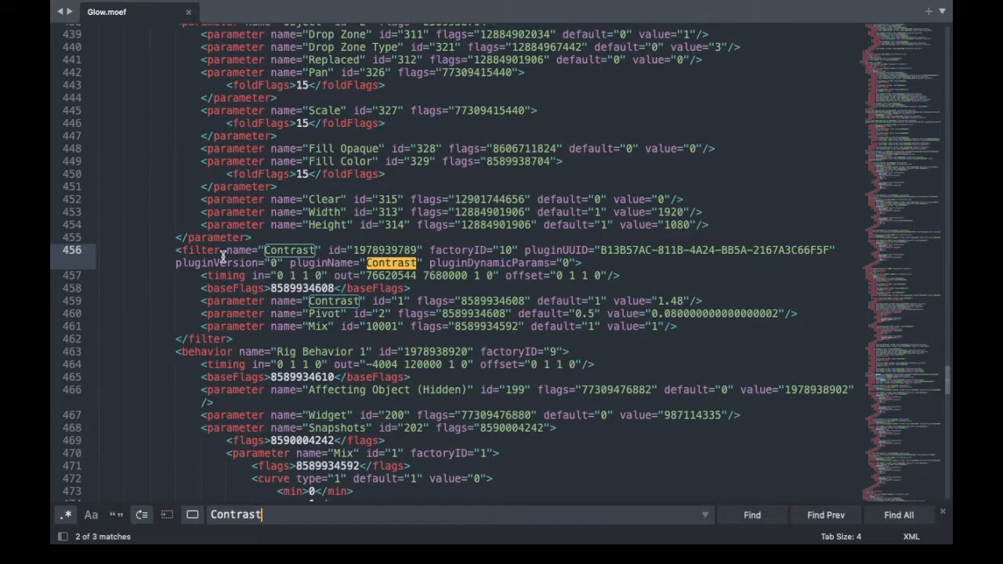
click(293, 250)
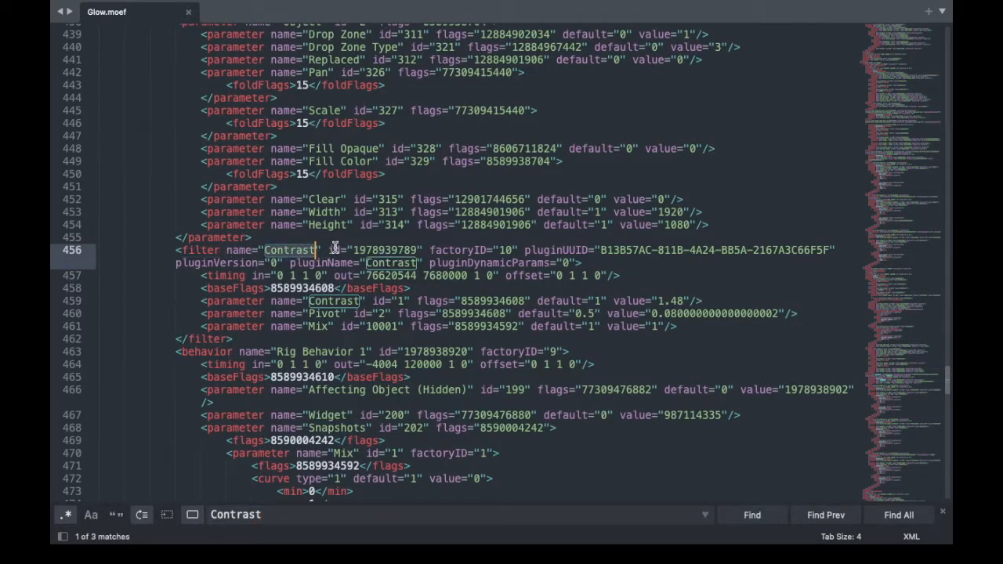
text(Pixellate)
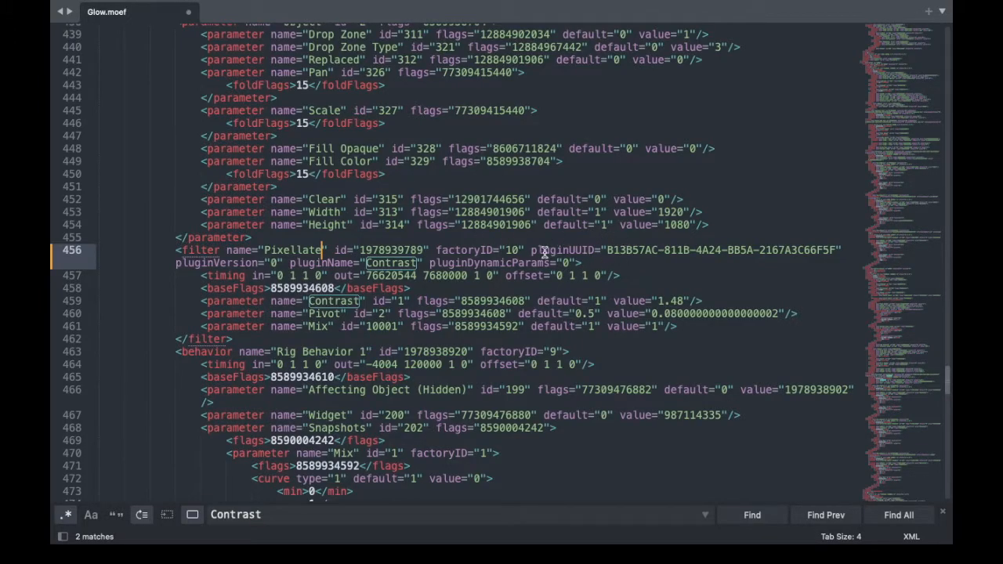
- Replace the Pixellate filter's pluginUUID with 5E7CA164-3AAF-4C70-A377-567E5796528A and set its Pivot parameter value to 50
drag(609, 250, 843, 272)
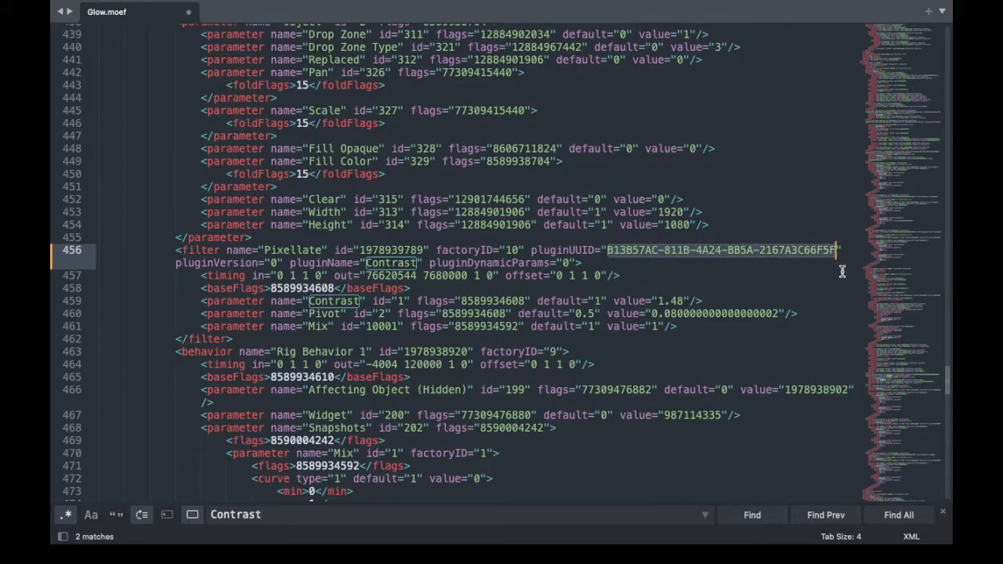
text(5E7CA164-3AAF-4C70-A377-567E5796528A)
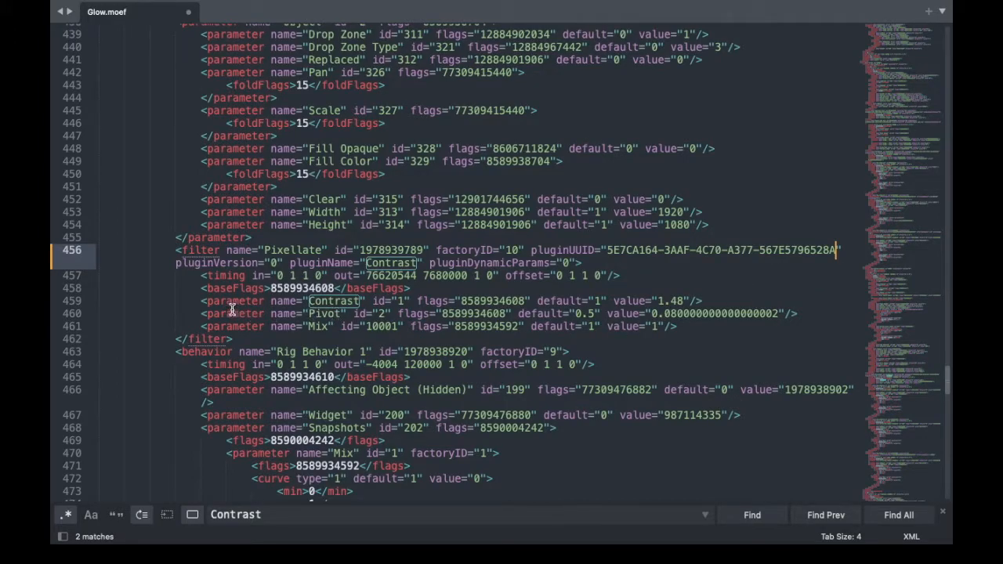
click(652, 314)
drag(652, 314, 778, 314)
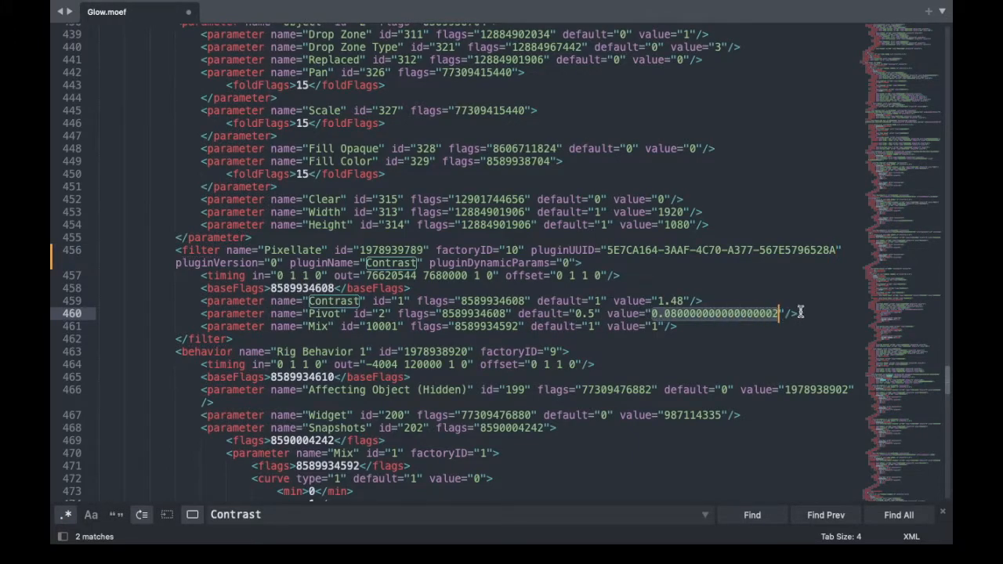
text(50)
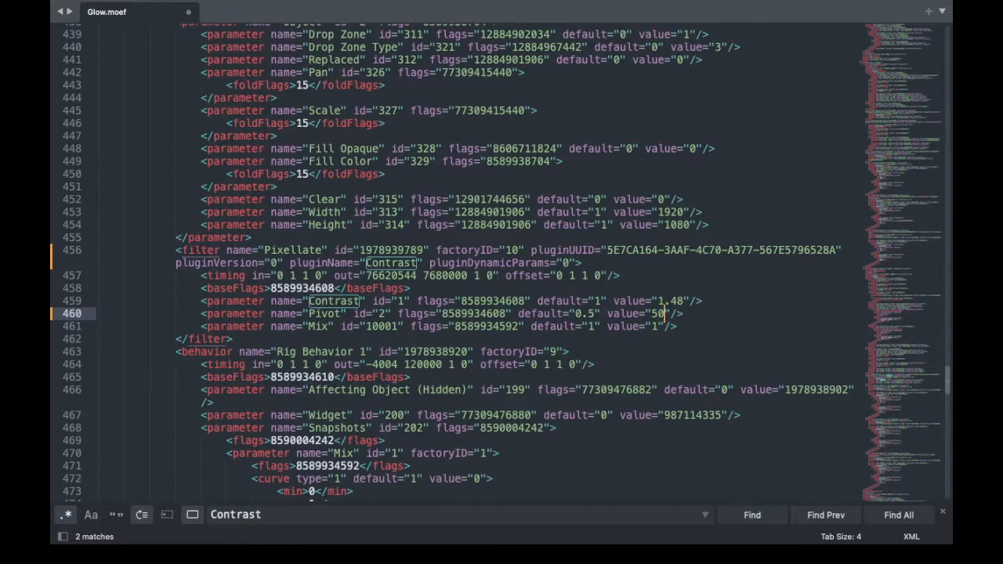
click(690, 313)
- In the channelBehavior of Rig Behavior 3, set affectingChannel to ./2 and sliderRange to 99
scroll(701, 313, down, 10)
scroll(703, 313, down, 10)
scroll(703, 314, down, 1)
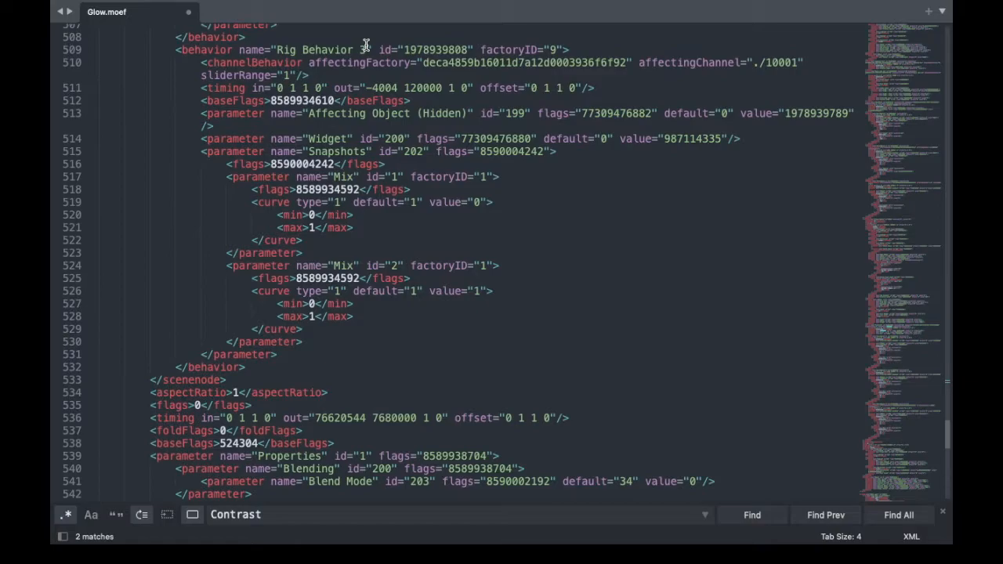
drag(798, 63, 766, 62)
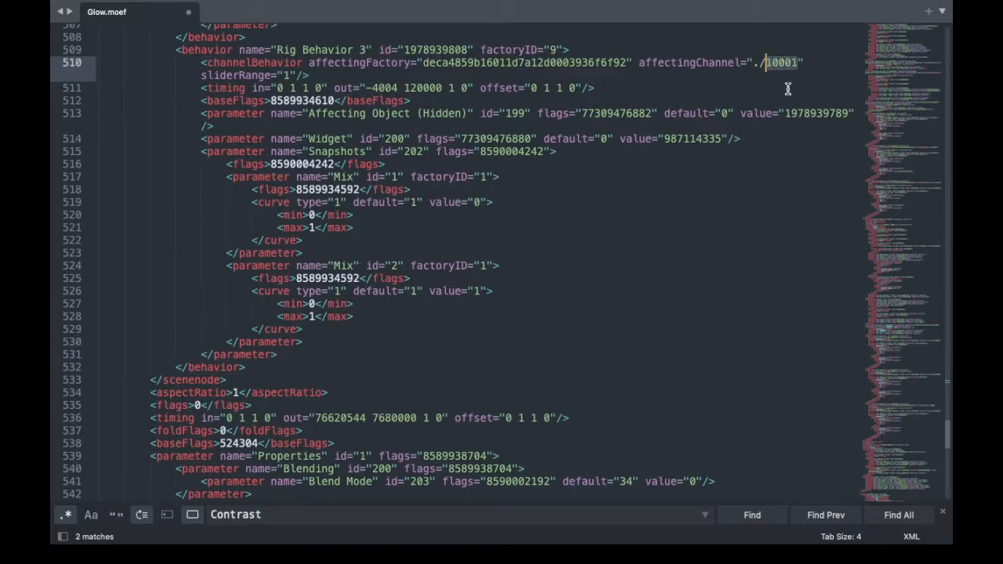
text(2)
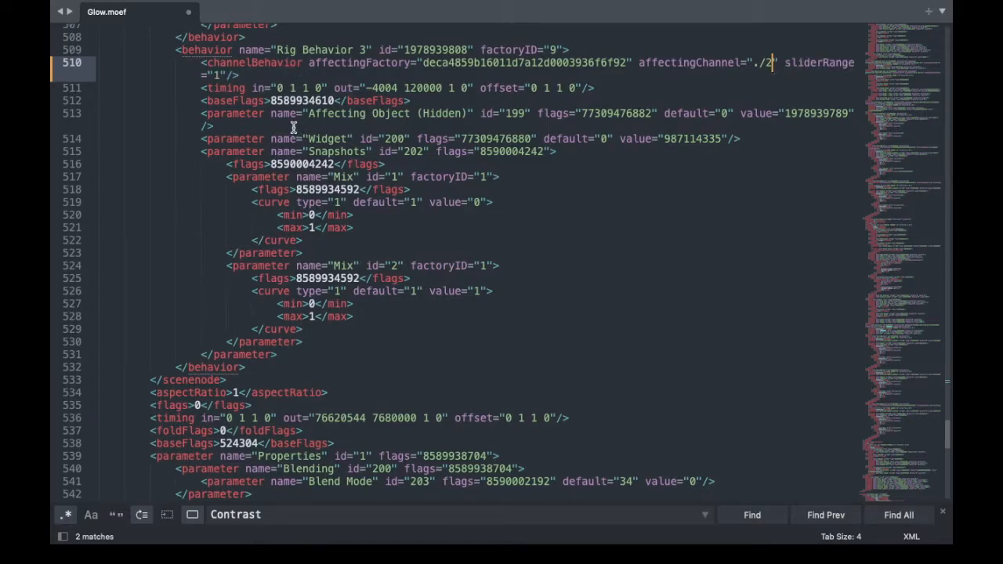
double_click(220, 74)
text(99)
- Set the curve max to 100 in both Mix snapshots of Rig Behavior 3, and the second curve's value to 100
drag(226, 176, 379, 343)
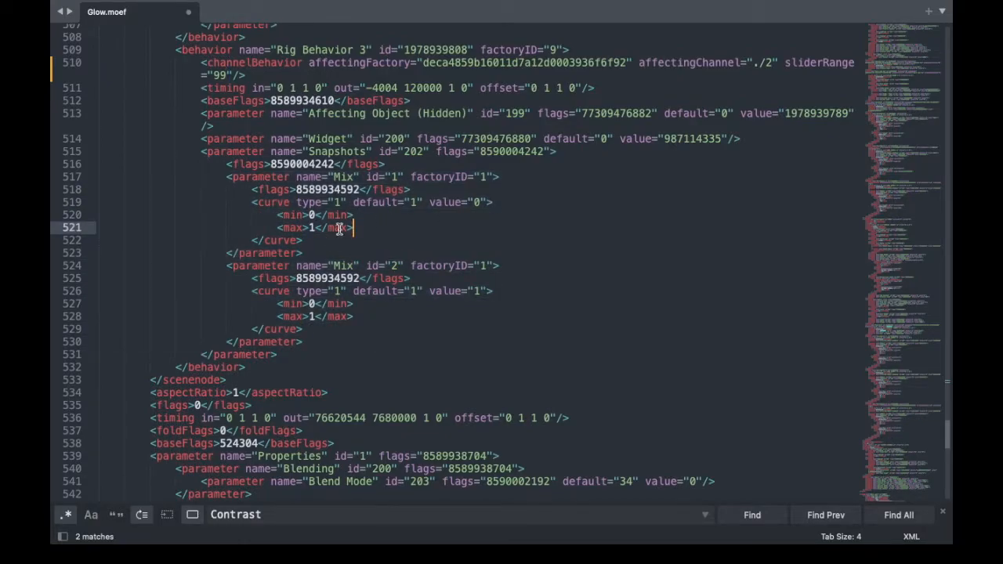
click(313, 228)
text(00)
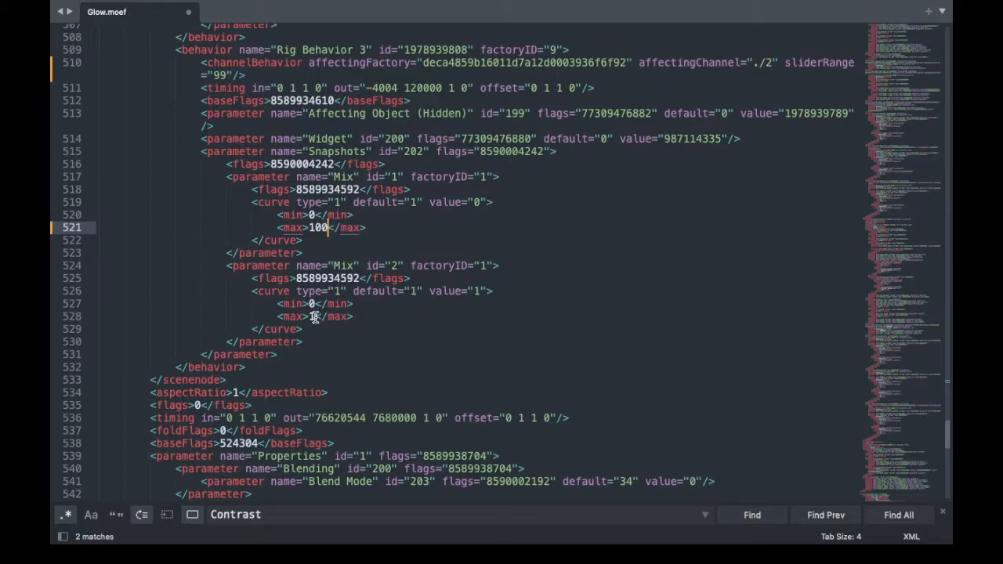
click(314, 316)
text(00)
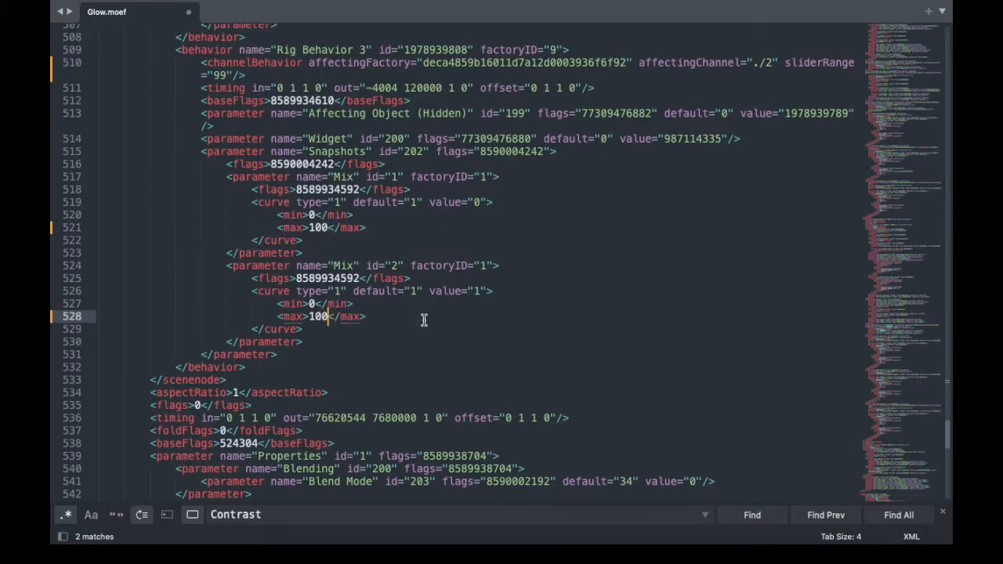
click(480, 291)
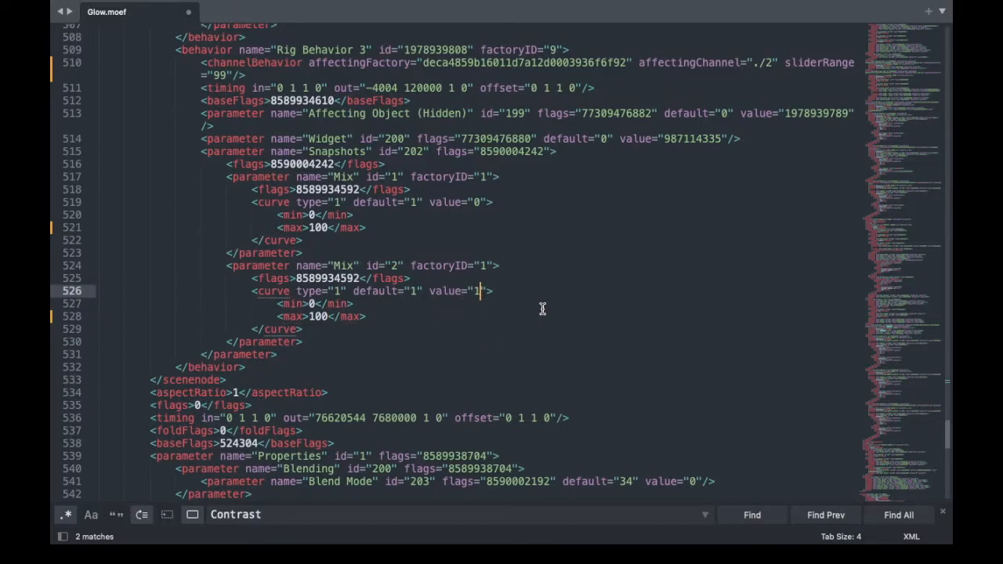
text(00)
- Set the factoryID of both Mix snapshot parameters in Rig Behavior 3 to 12
click(486, 176)
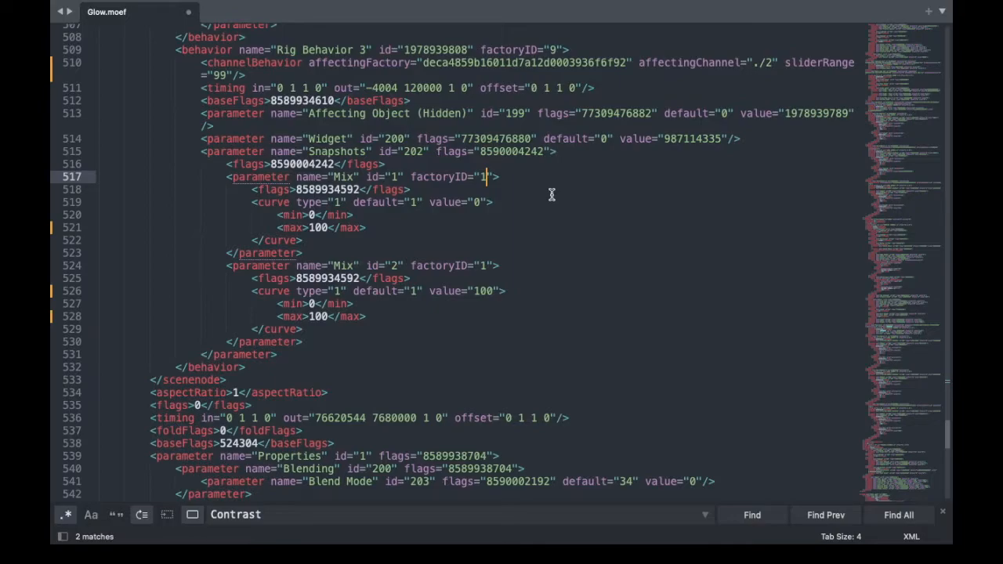
text(2)
click(486, 265)
text(2)
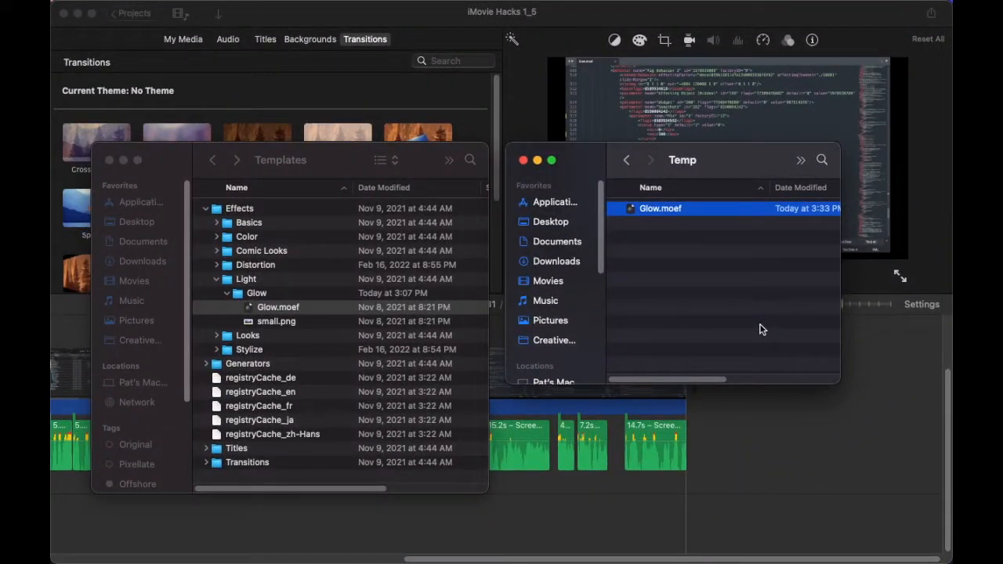
- In Finder, rename the original Glow.moef in the Glow template folder to Glow_BACKUP.moef, authorizing the change with the account password
click(276, 311)
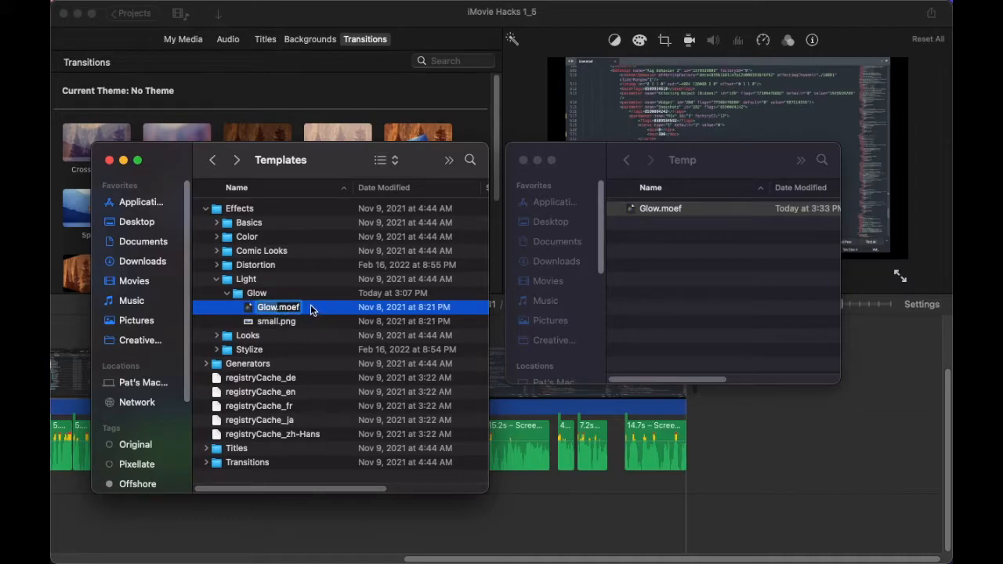
key(Right)
text(_BACKUP)
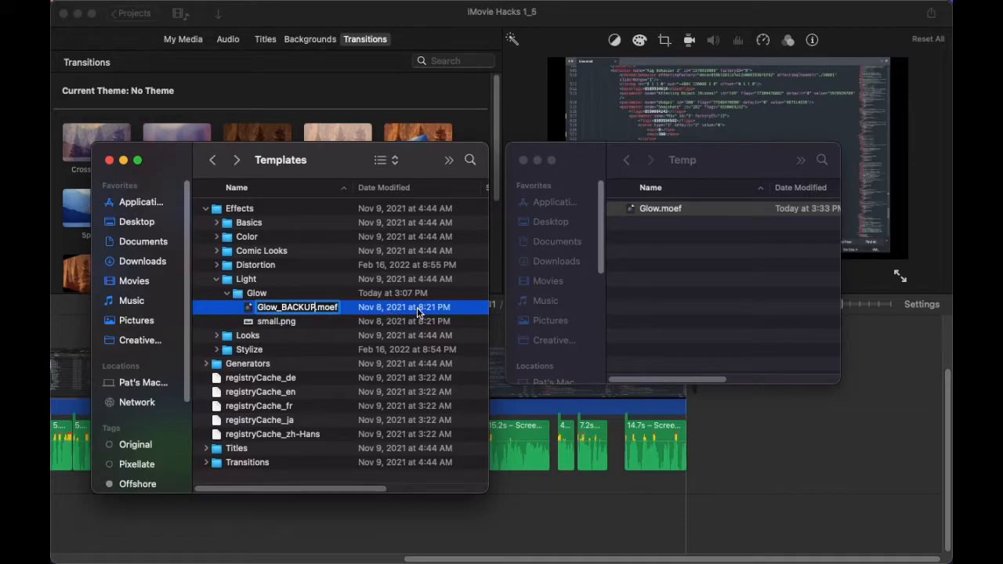
key(Return)
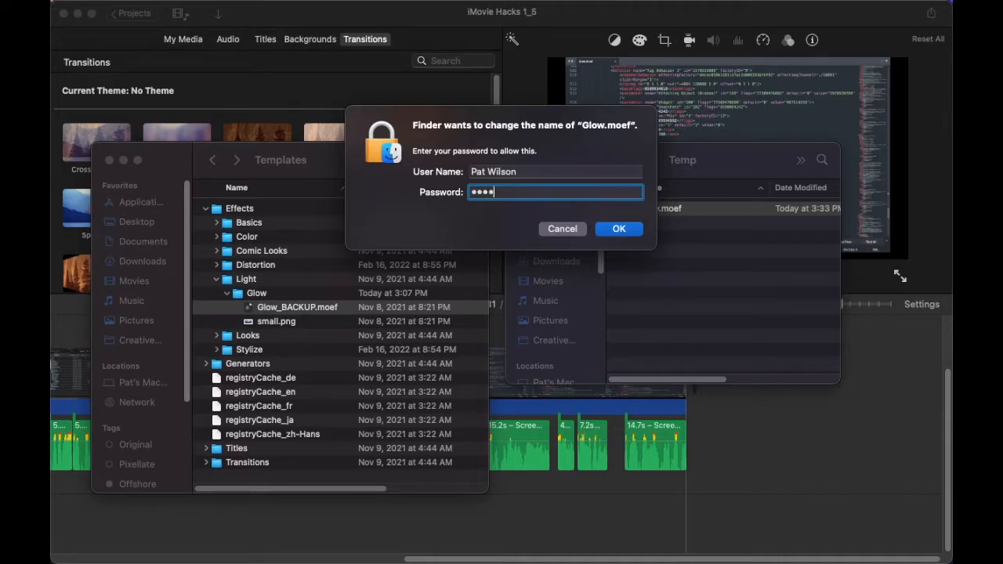
key(Return)
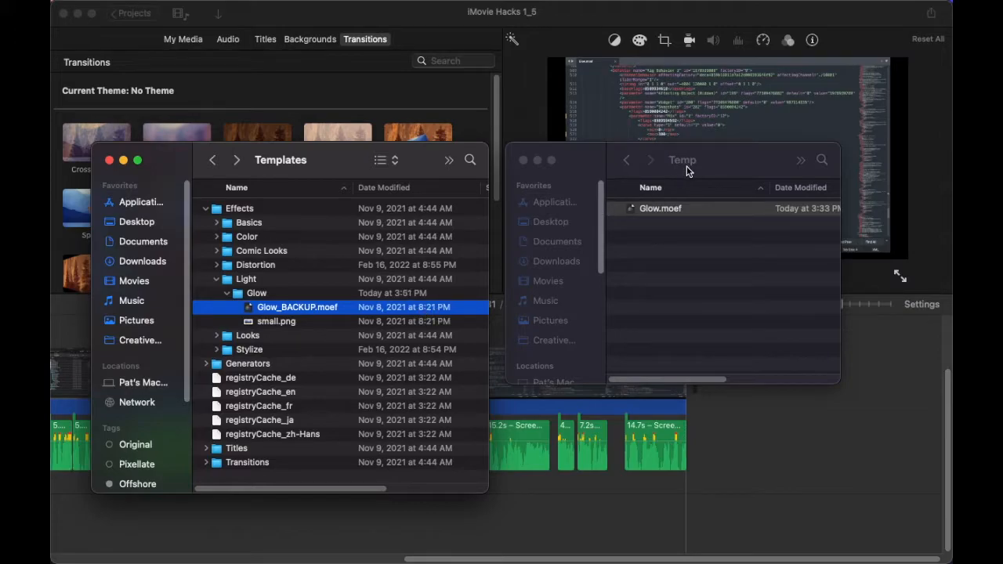
- Move the edited Glow.moef from the Temp folder into the Glow template folder, authorizing it with the account password
click(688, 168)
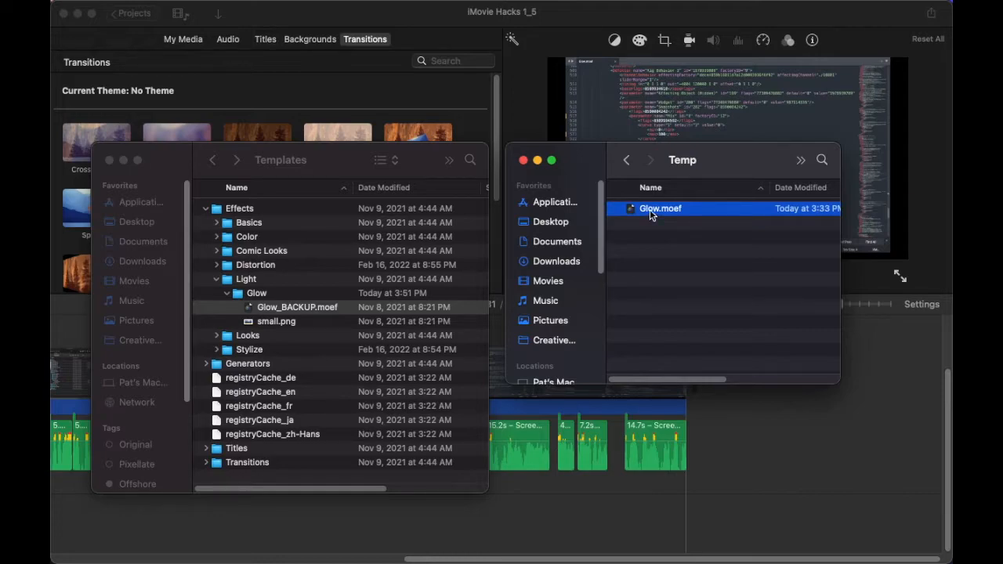
drag(651, 213, 272, 308)
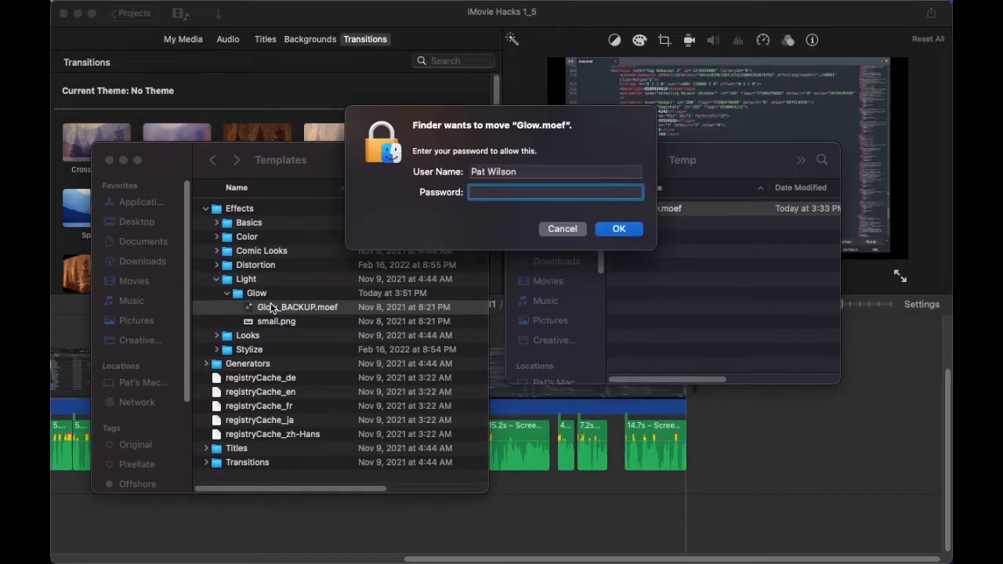
text(********)
key(Return)
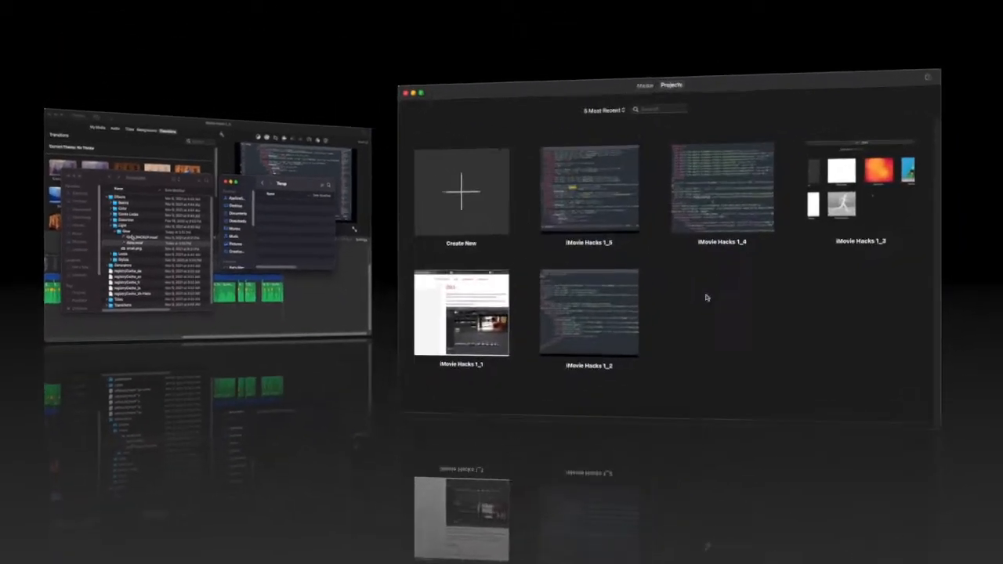
- Create a new movie in iMovie, place the green-screen puppet clip from the iMovie Hacks event in the timeline and play it
click(491, 199)
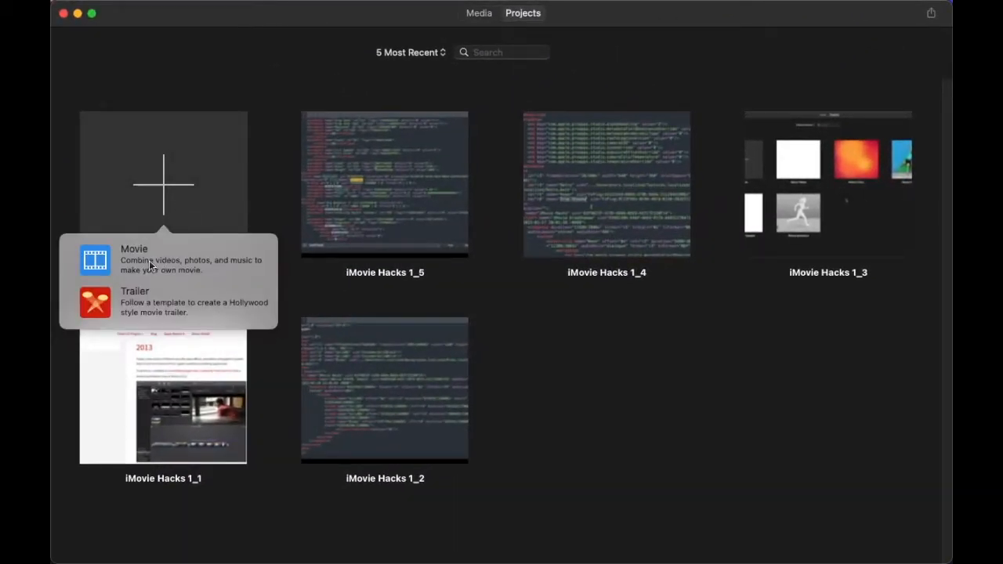
click(150, 265)
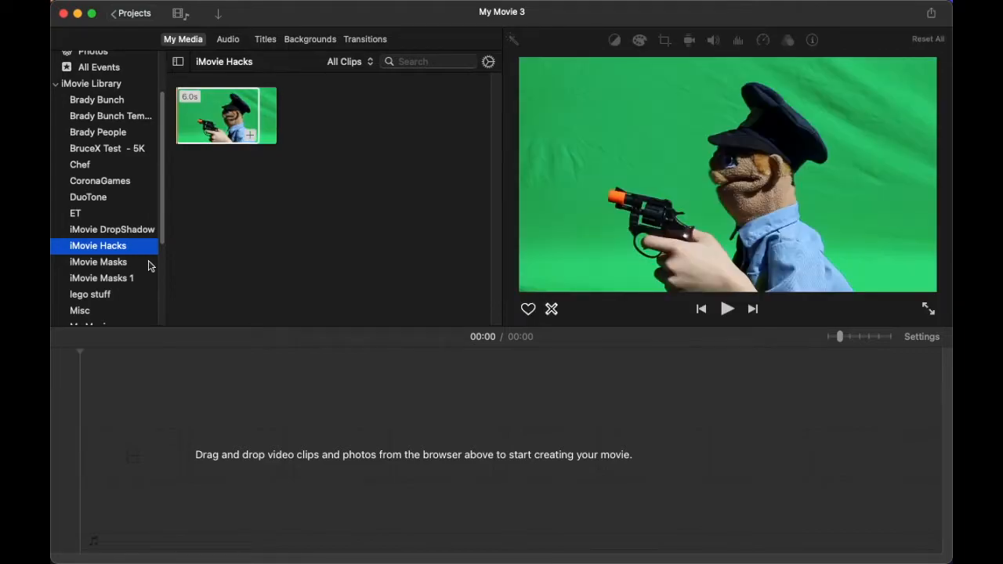
drag(221, 119, 152, 451)
drag(282, 490, 286, 520)
click(95, 400)
key(space)
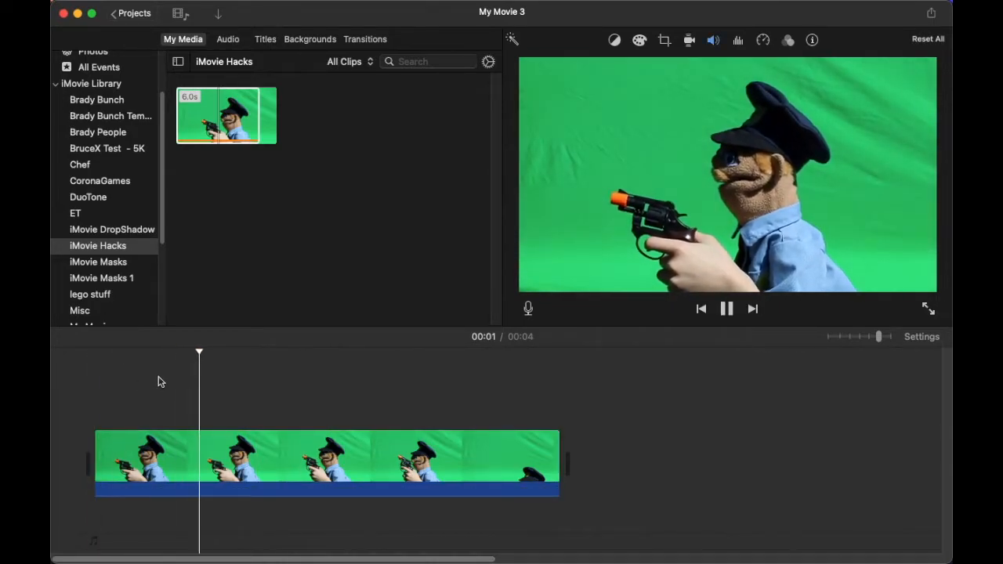
- Apply the Glow clip filter to the puppet clip in the timeline and reduce the filter's intensity to 51
click(310, 461)
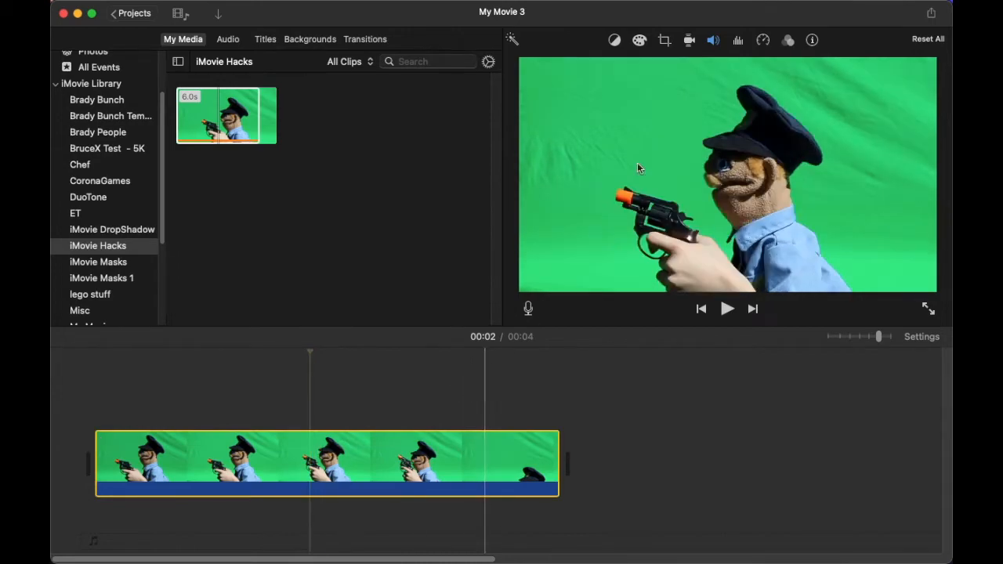
click(788, 37)
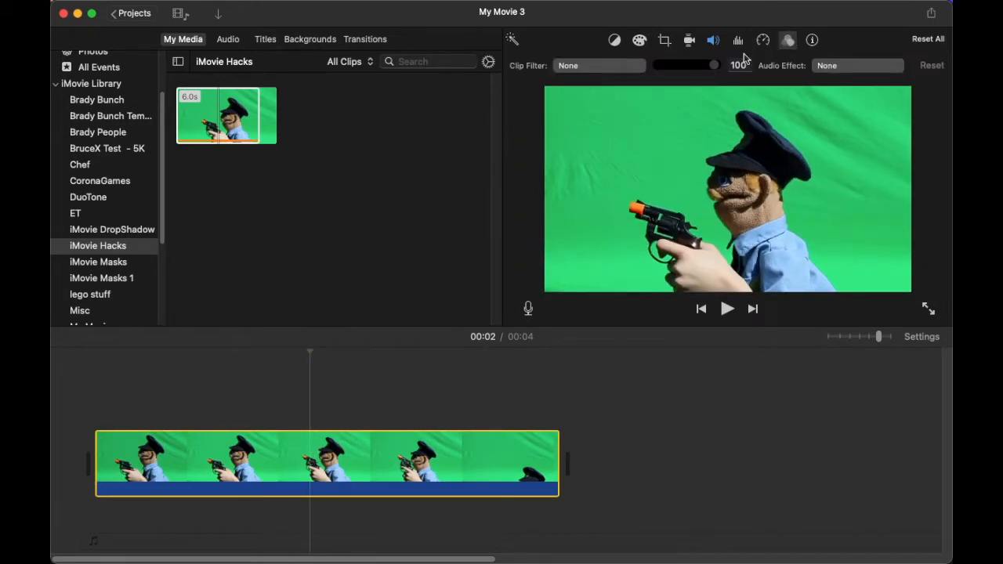
click(610, 68)
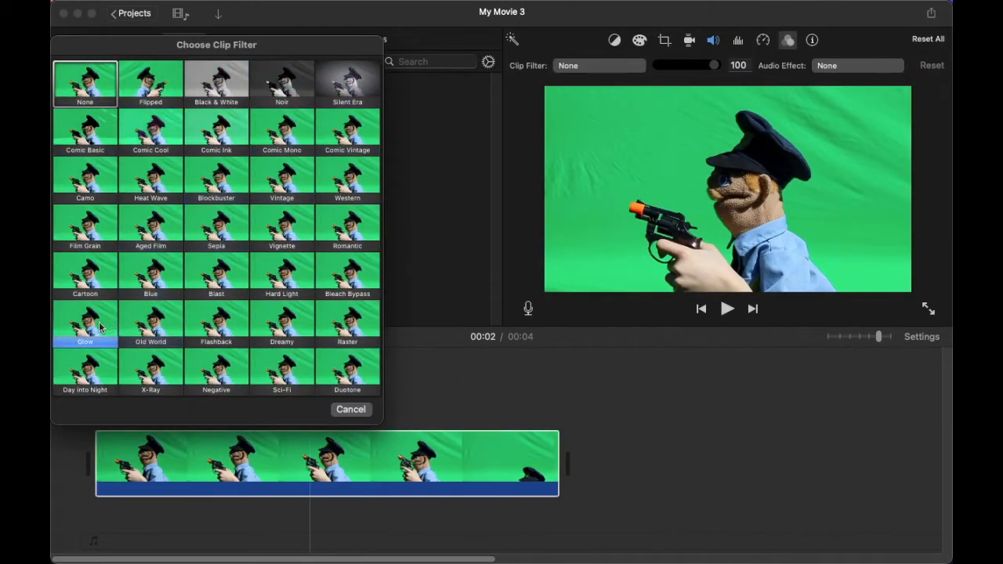
click(85, 321)
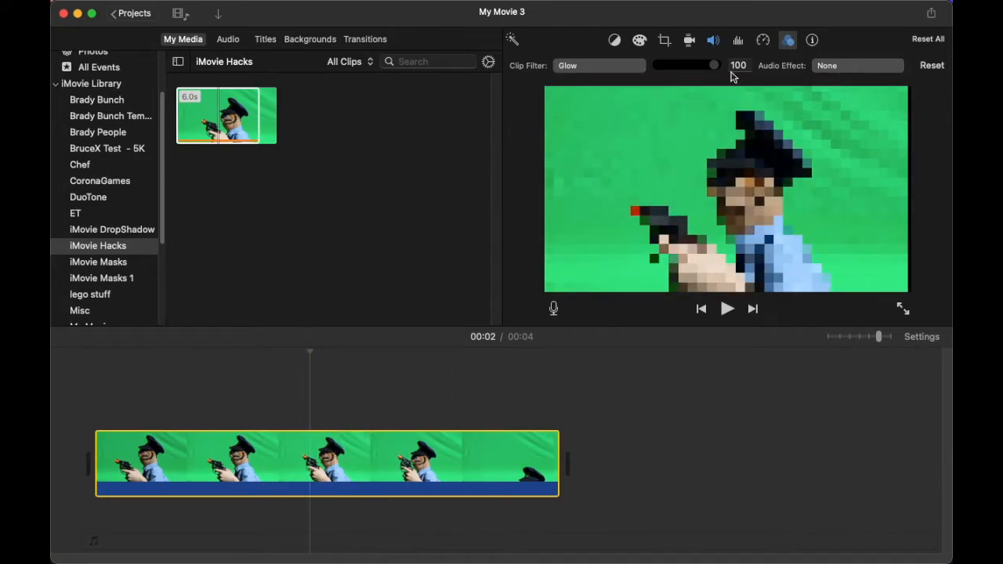
drag(715, 69, 687, 73)
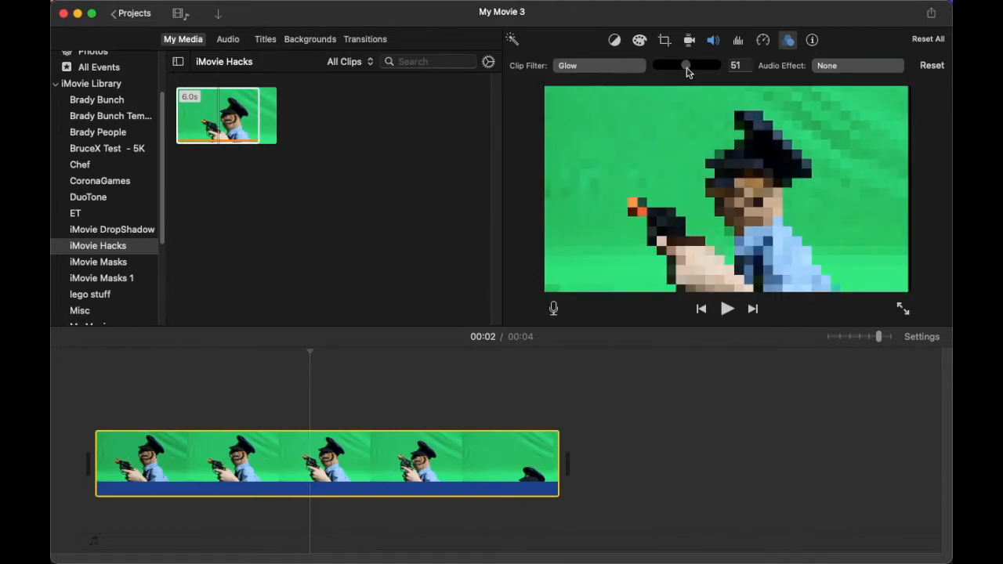